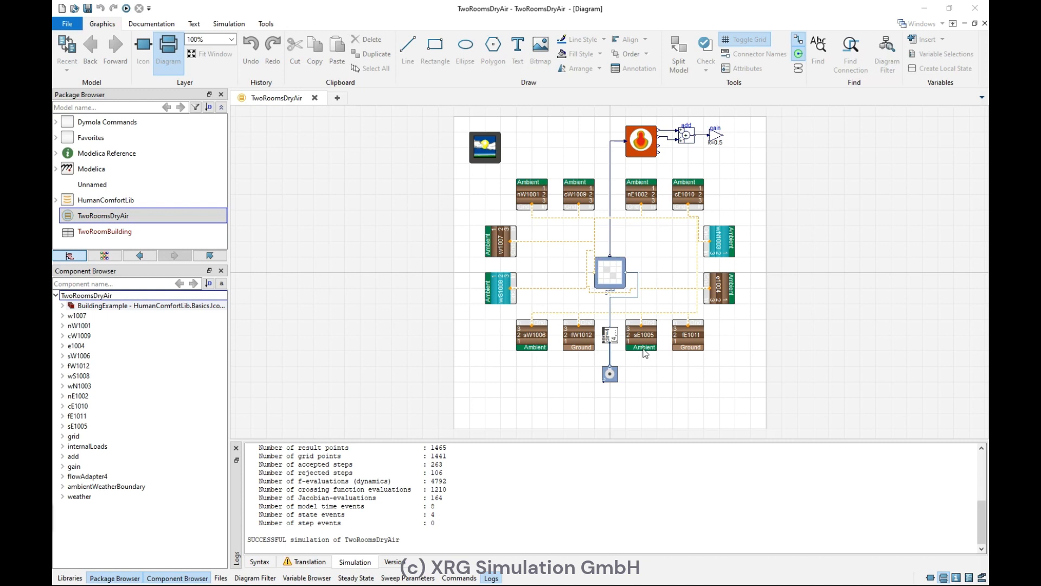
Step: Open the simulation results and examine the plot of the grid's selected mean air temperature over time
{"action": "left_click", "coordinate": [228, 24]}
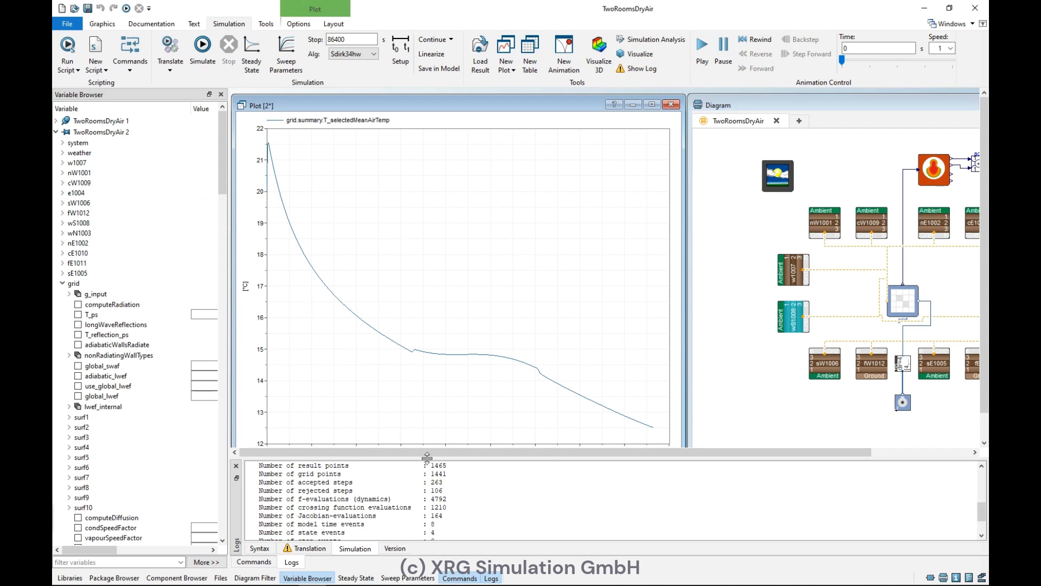
{"action": "left_click_drag", "start_coordinate": [427, 457], "coordinate": [427, 479]}
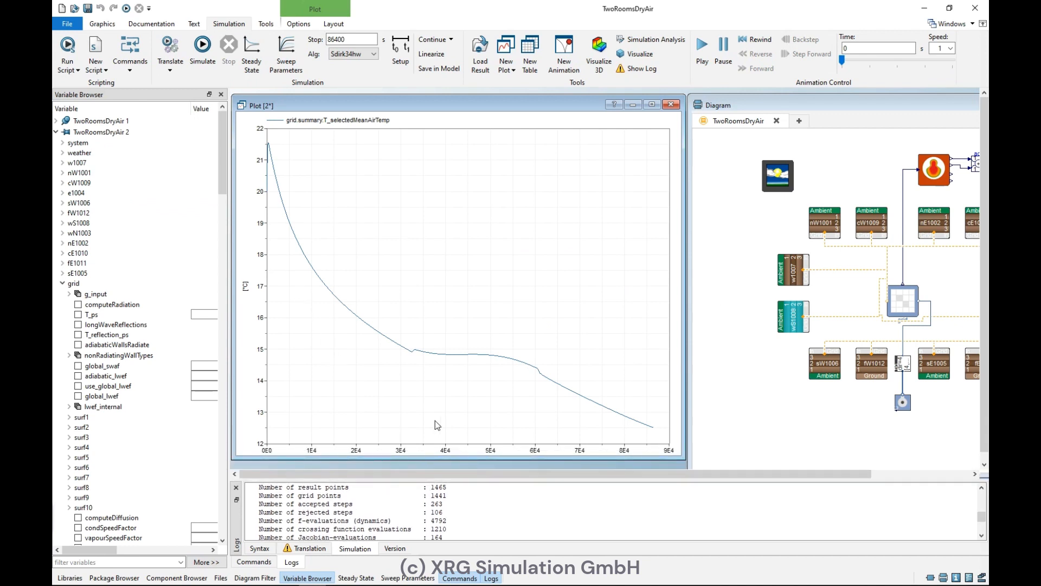
{"action": "mouse_move", "coordinate": [266, 164]}
{"action": "mouse_move", "coordinate": [413, 351]}
{"action": "mouse_move", "coordinate": [507, 359]}
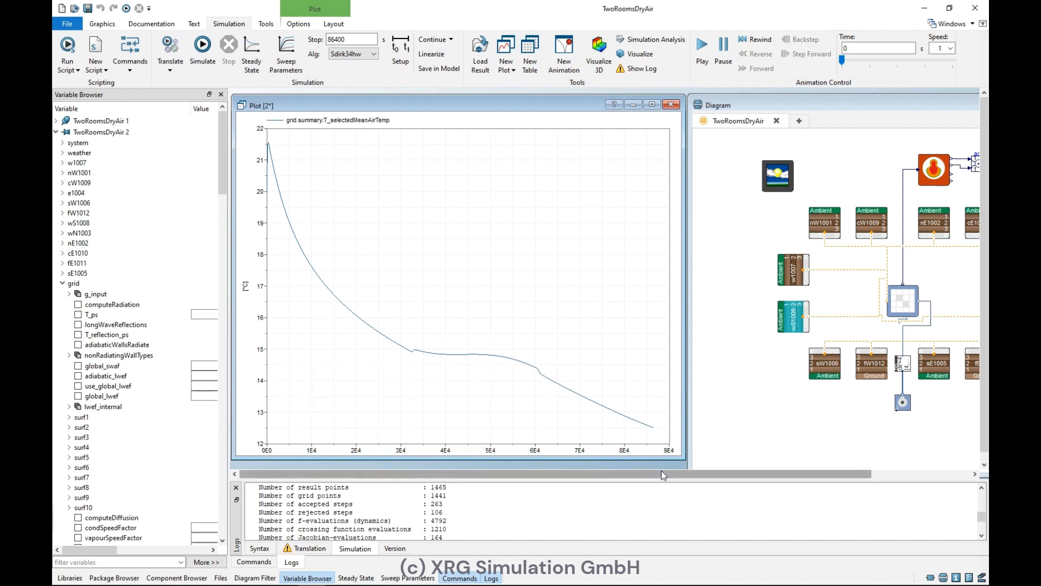
{"action": "left_click_drag", "start_coordinate": [660, 474], "coordinate": [735, 474]}
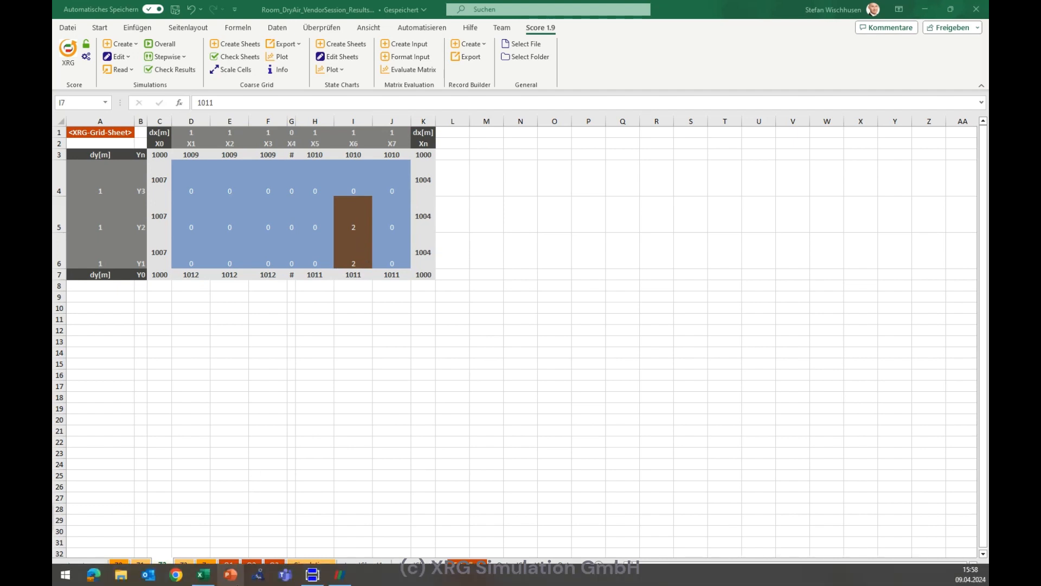
Step: Switch to Excel and browse the grid and flow sheets of the Score results workbook
{"action": "left_click", "coordinate": [251, 565]}
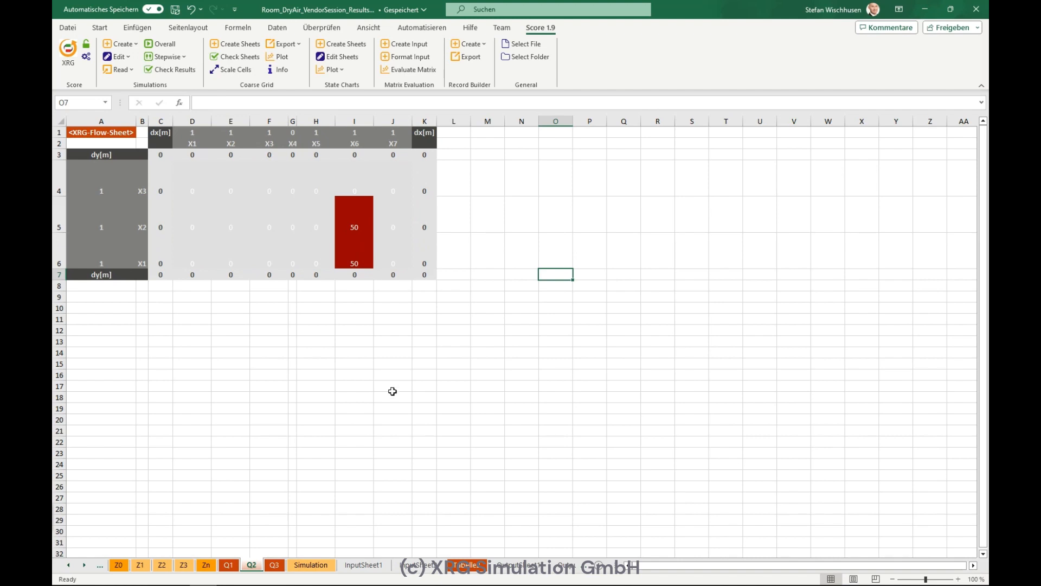
{"action": "left_click", "coordinate": [510, 562]}
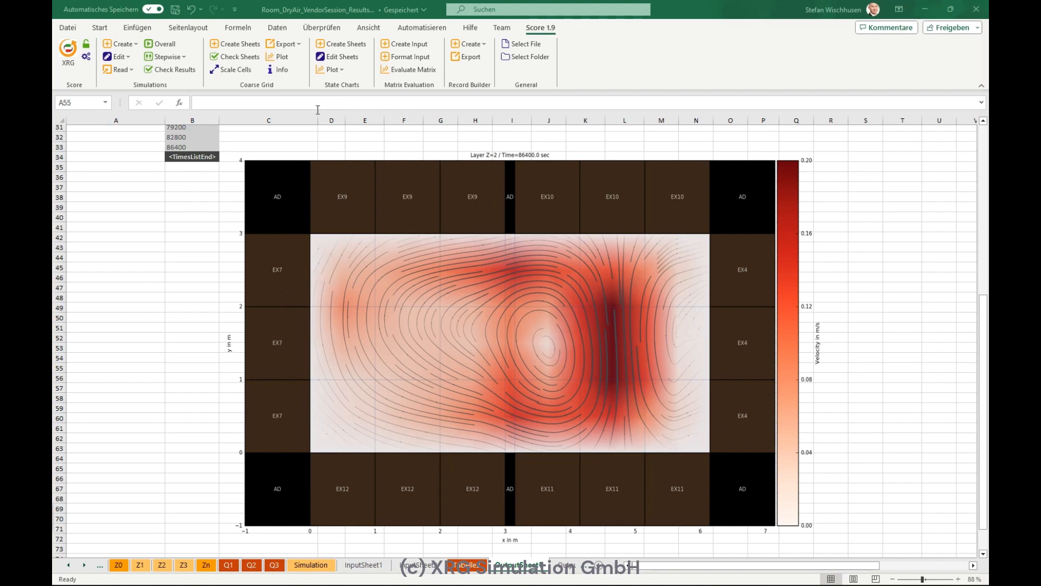
Step: Export VTK files from the Dymola MAT result file using an equidistant time grid from 0 to 86400
{"action": "left_click", "coordinate": [291, 45]}
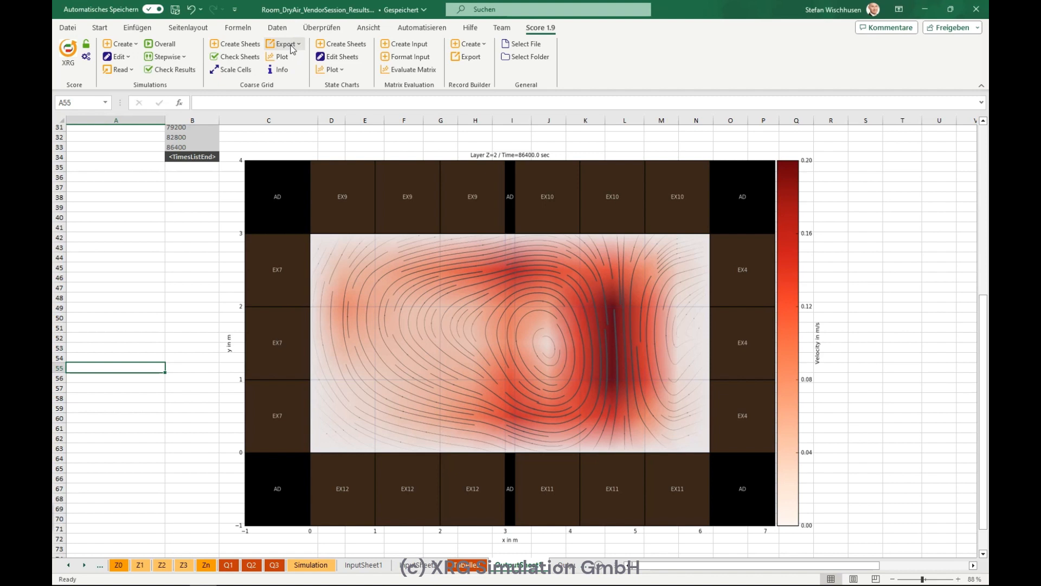
{"action": "right_click", "coordinate": [292, 50]}
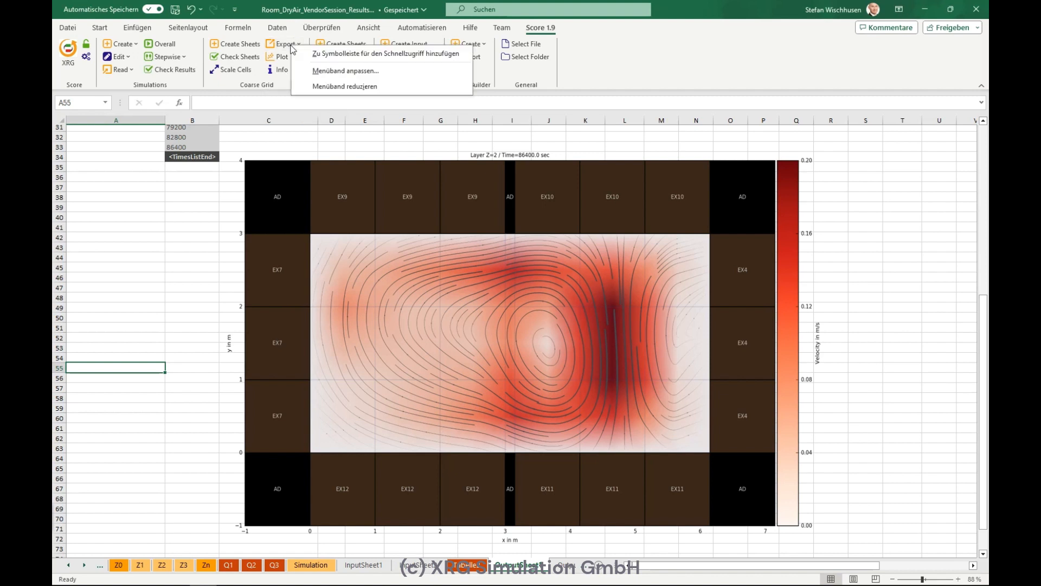
{"action": "left_click", "coordinate": [291, 45]}
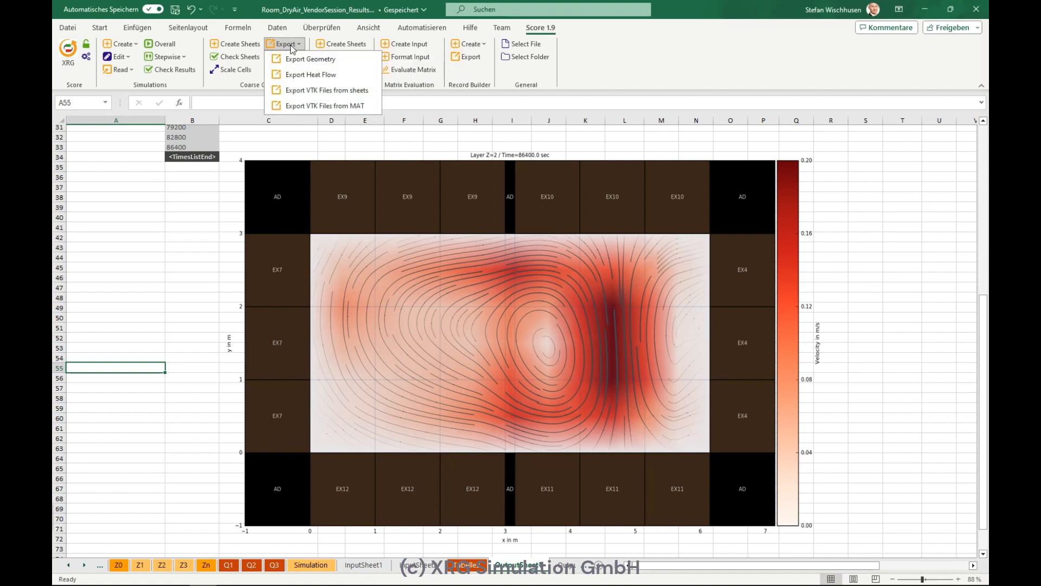
{"action": "left_click", "coordinate": [313, 109]}
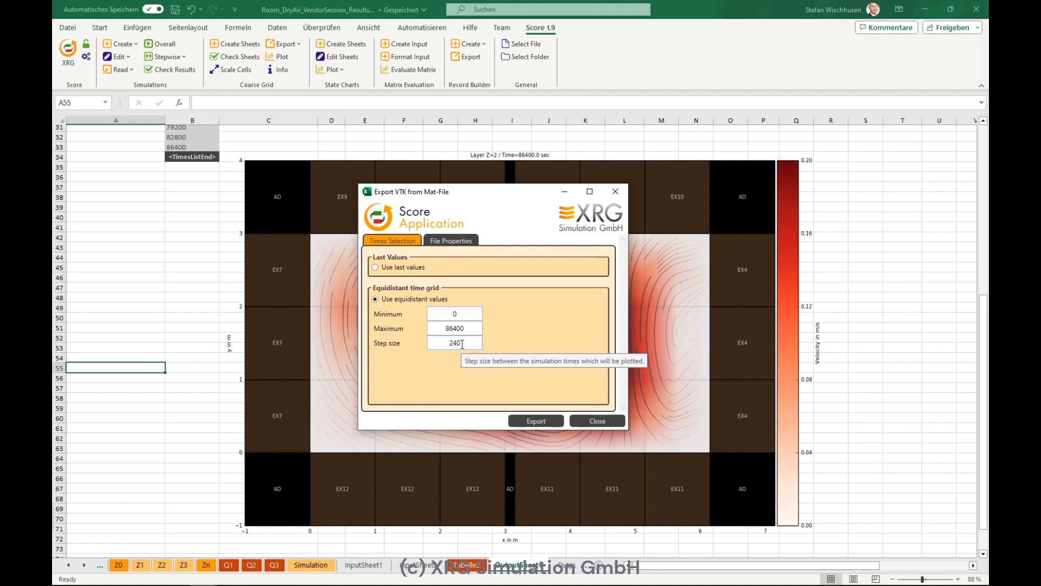
{"action": "left_click", "coordinate": [460, 240]}
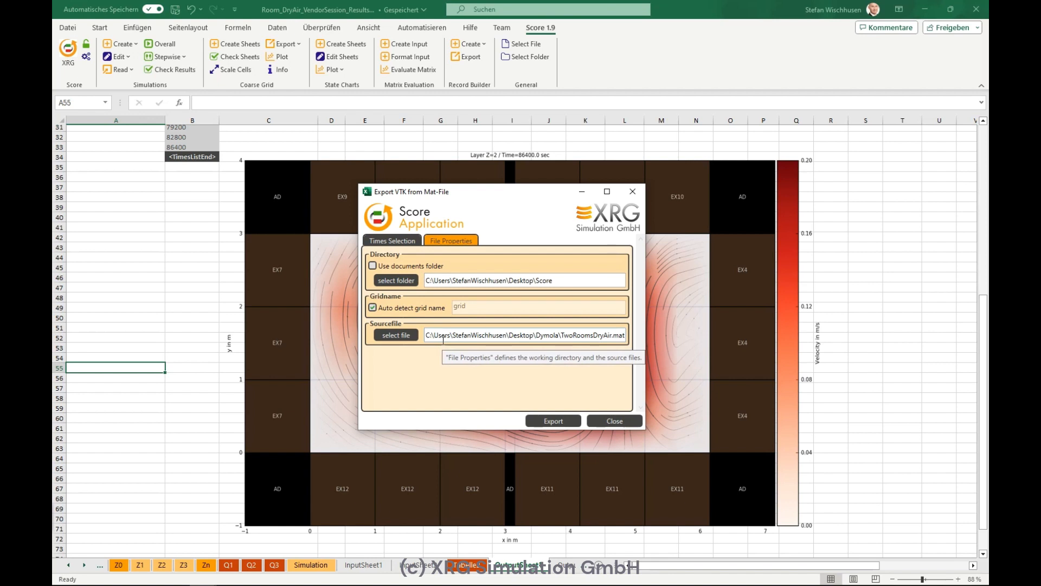
{"action": "left_click", "coordinate": [401, 241]}
{"action": "left_click", "coordinate": [527, 422]}
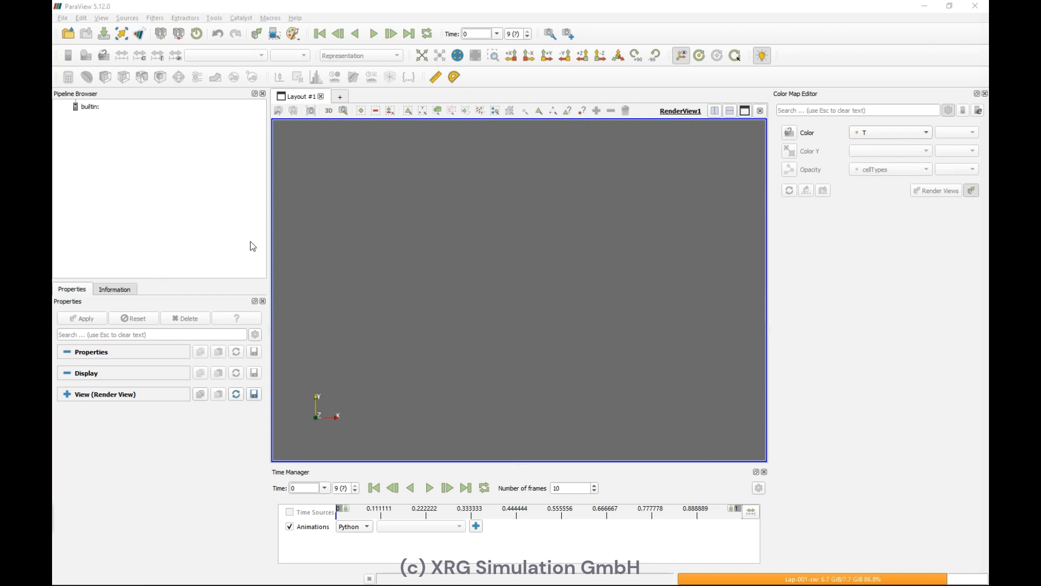
Step: Switch to ParaView and load eCellGrid_time.vtk.series and comGrid_time.vtk.series together
{"action": "left_click", "coordinate": [63, 22]}
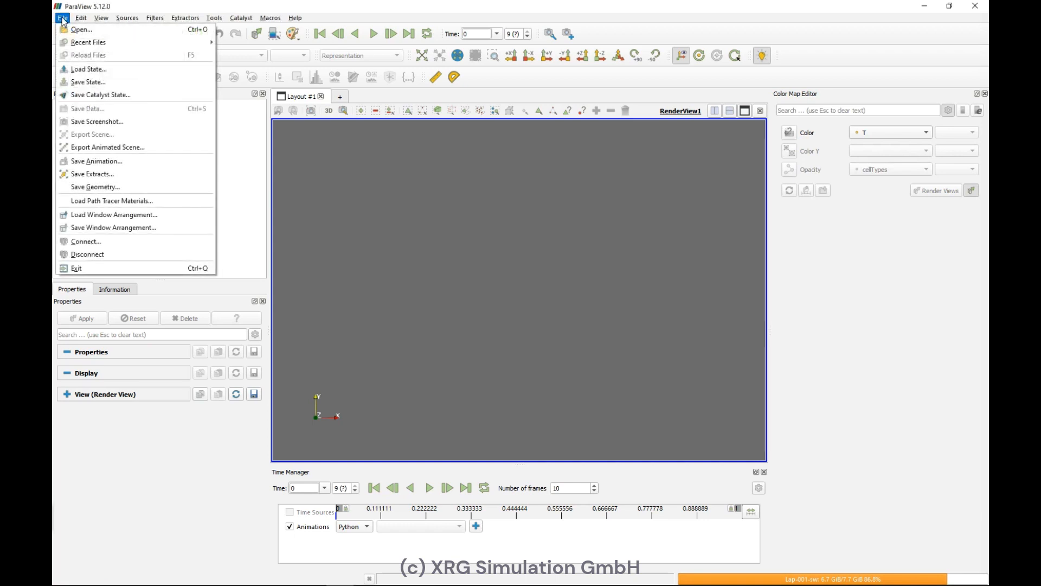
{"action": "left_click", "coordinate": [67, 31]}
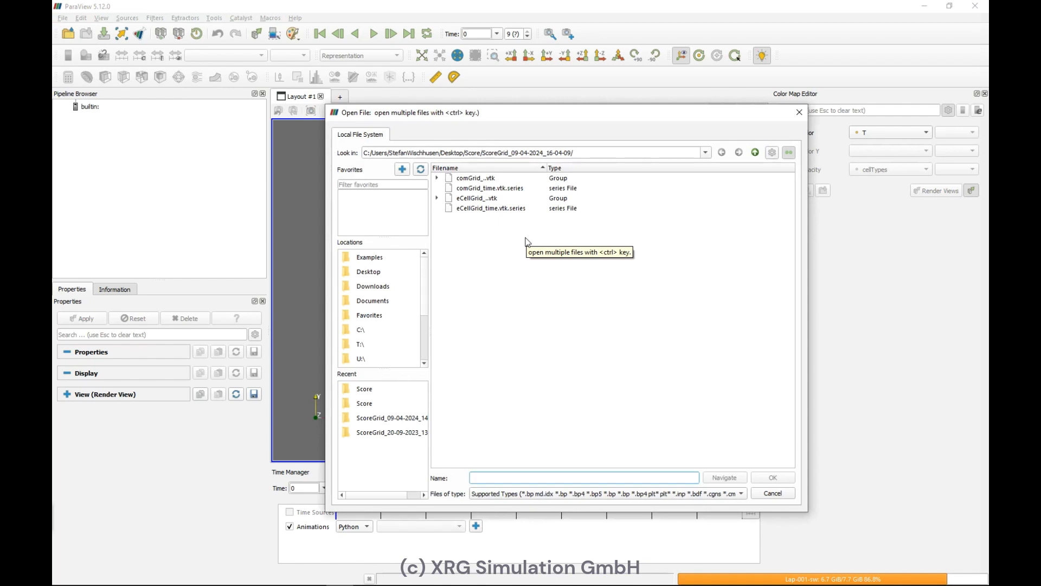
{"action": "left_click", "coordinate": [494, 209]}
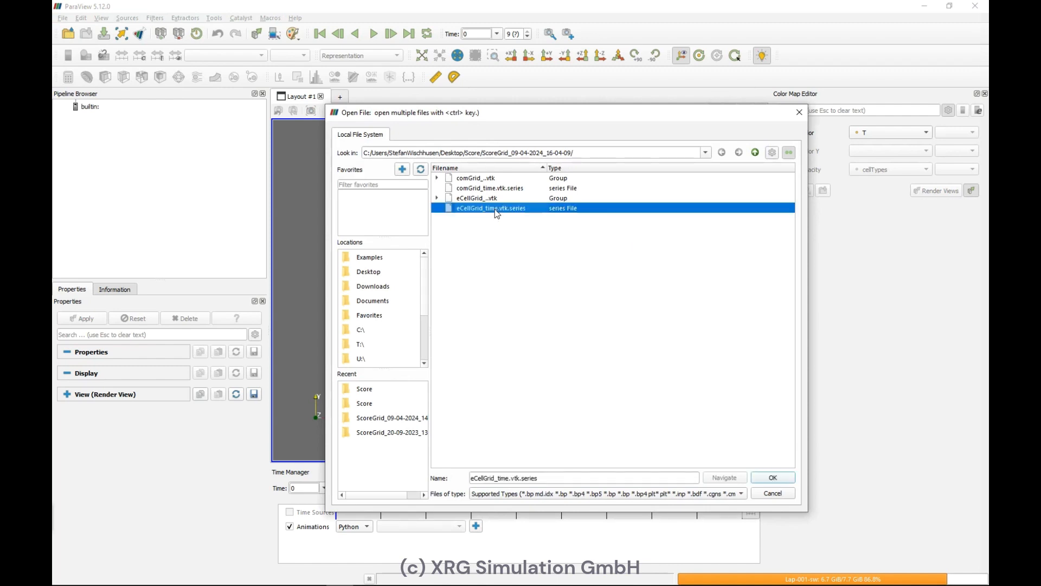
{"action": "left_click", "coordinate": [493, 188], "text": "ctrl"}
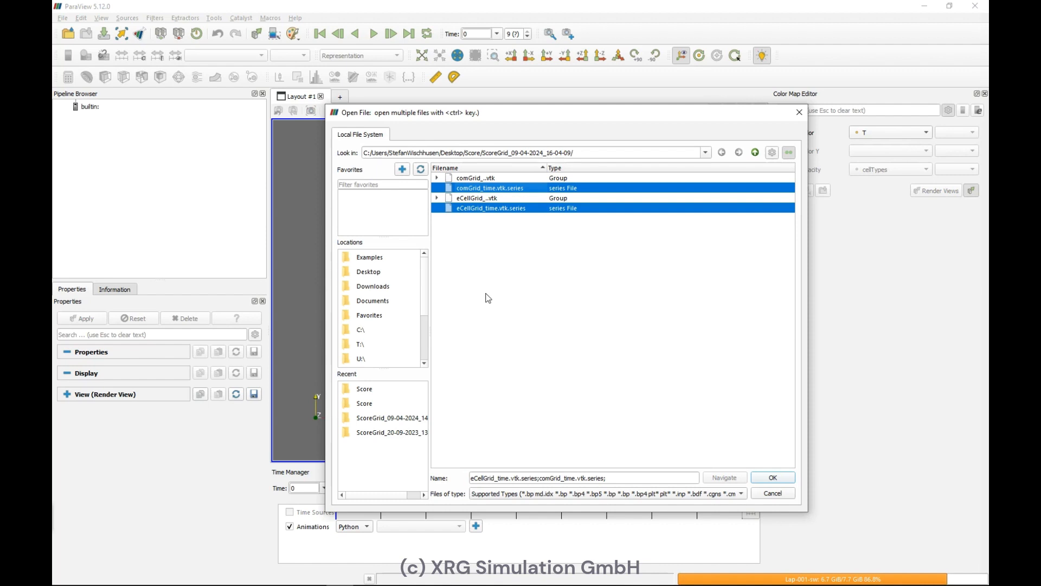
{"action": "left_click", "coordinate": [773, 478]}
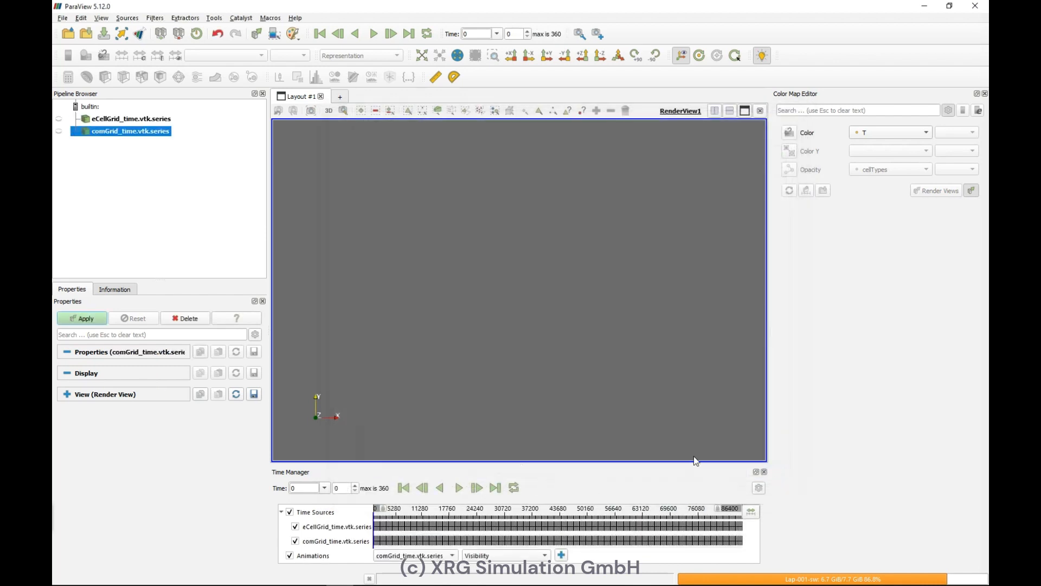
{"action": "left_click", "coordinate": [98, 319]}
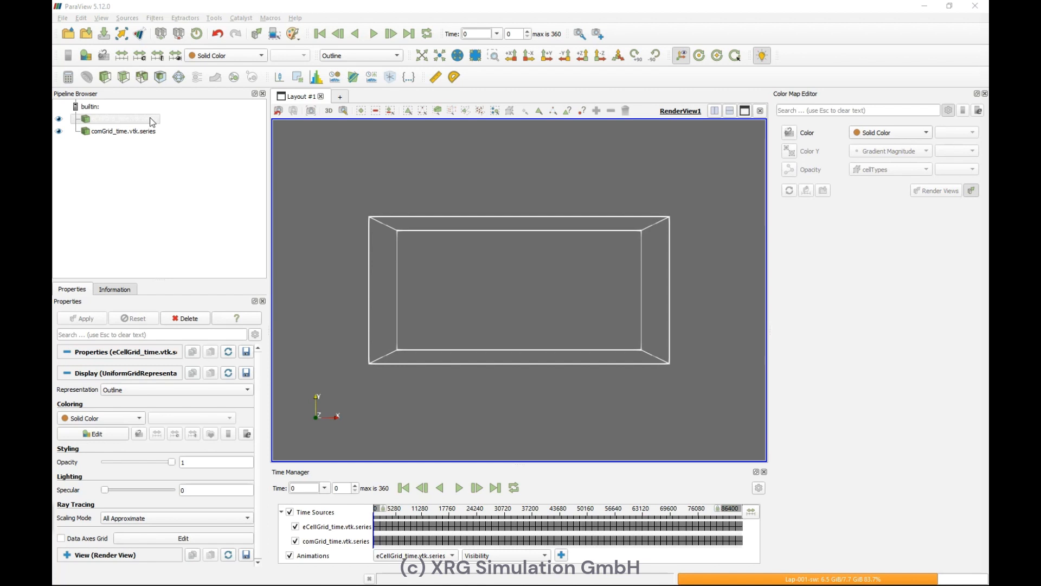
Step: Hide the comGrid series and apply a Threshold on eCellGrid keeping cellTypes between -0.5 and 0.5
{"action": "left_click", "coordinate": [59, 131]}
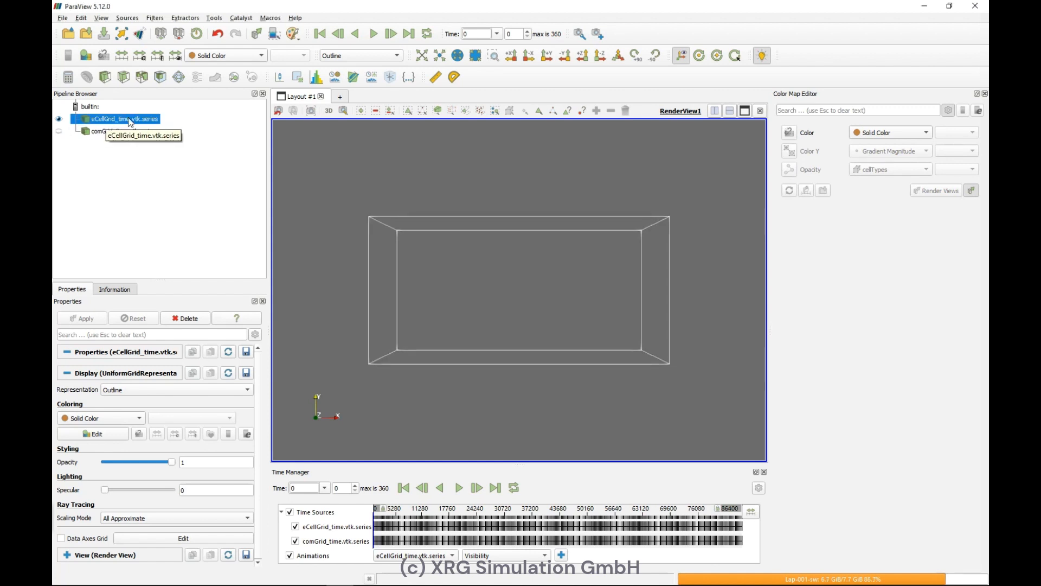
{"action": "left_click", "coordinate": [142, 77]}
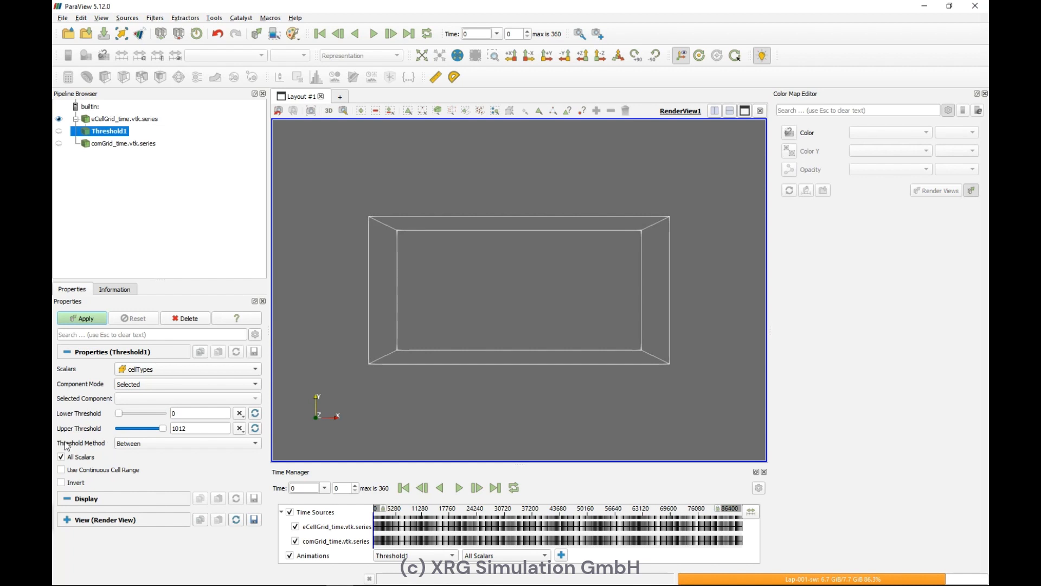
{"action": "double_click", "coordinate": [195, 414]}
{"action": "type", "text": "-0.5"}
{"action": "double_click", "coordinate": [193, 426]}
{"action": "type", "text": "0.5"}
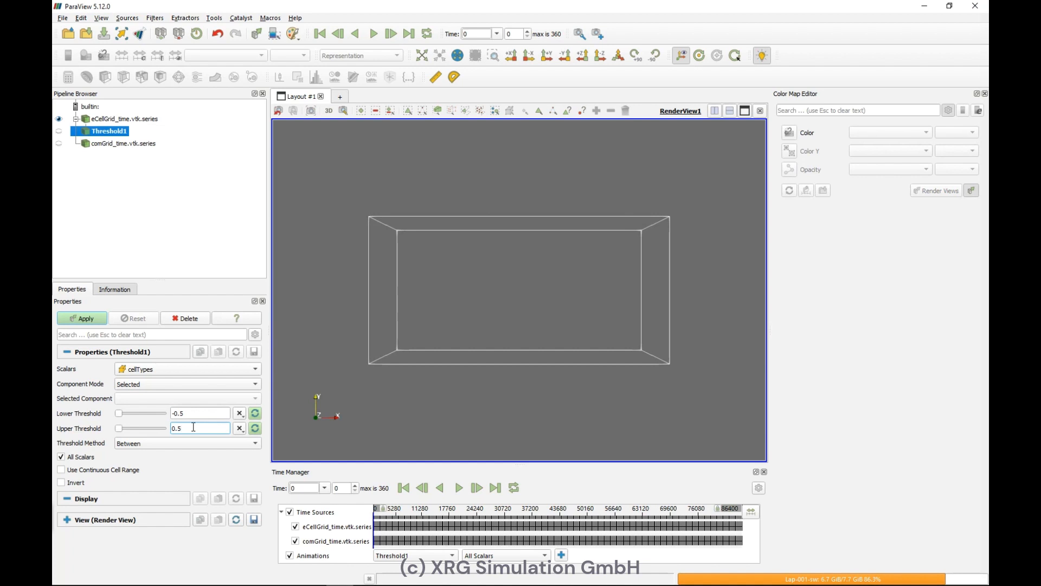
{"action": "left_click", "coordinate": [84, 318]}
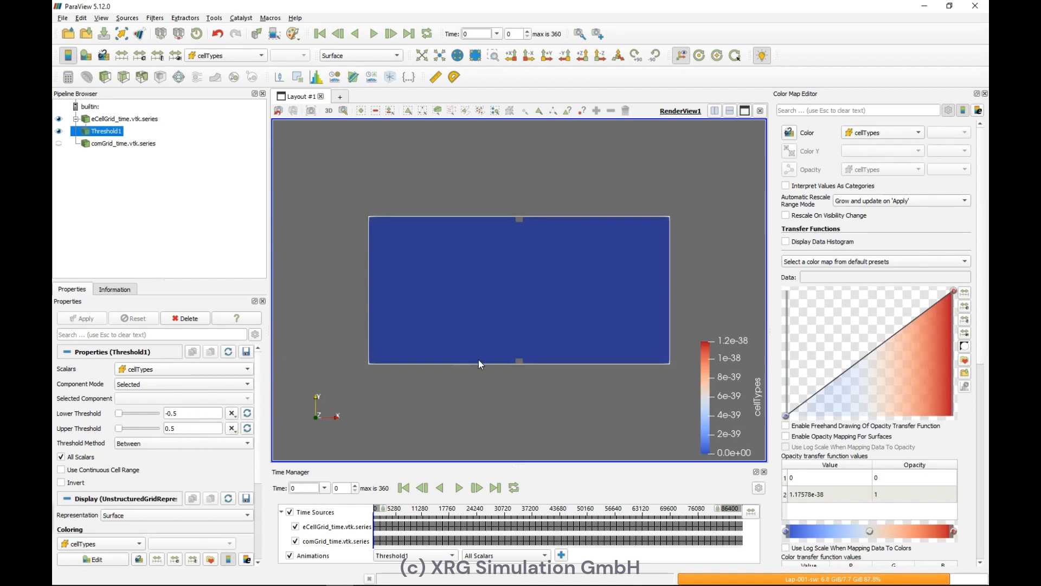
Step: Color the thresholded surface by temperature T in an isometric 3D view
{"action": "left_click", "coordinate": [618, 58]}
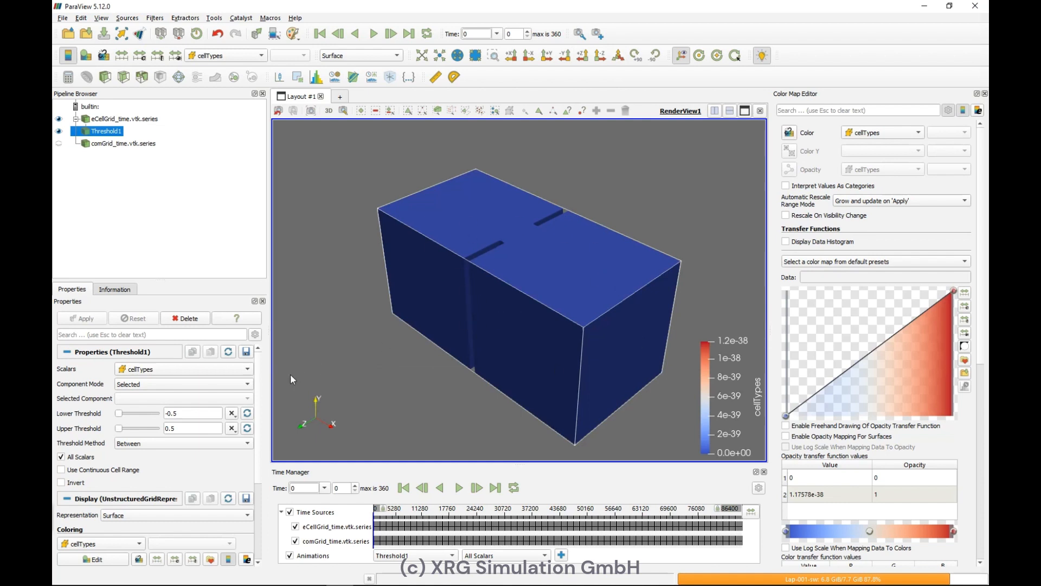
{"action": "scroll", "coordinate": [161, 482], "scroll_direction": "down", "scroll_amount": 3}
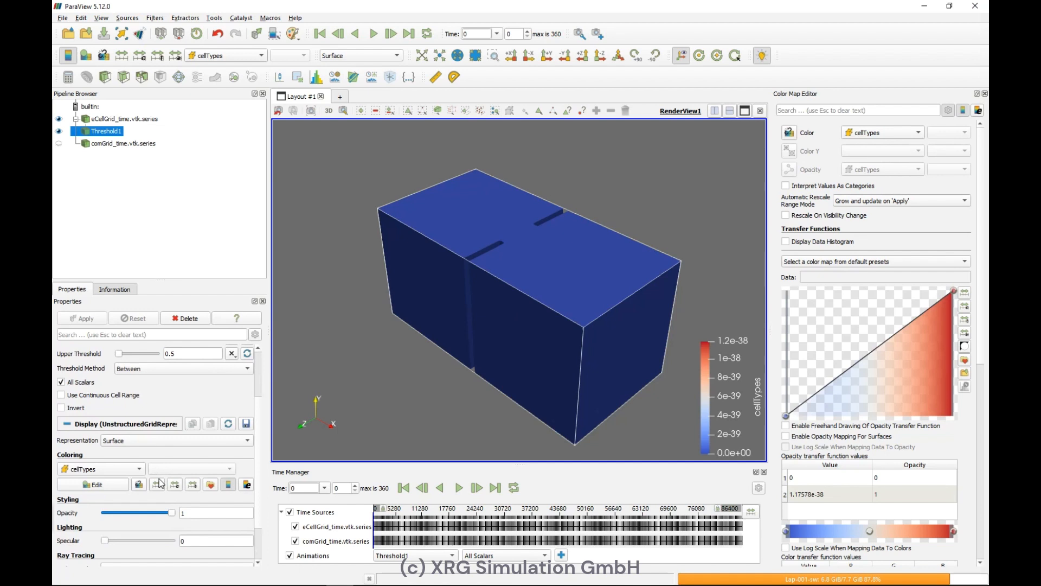
{"action": "left_click", "coordinate": [121, 473]}
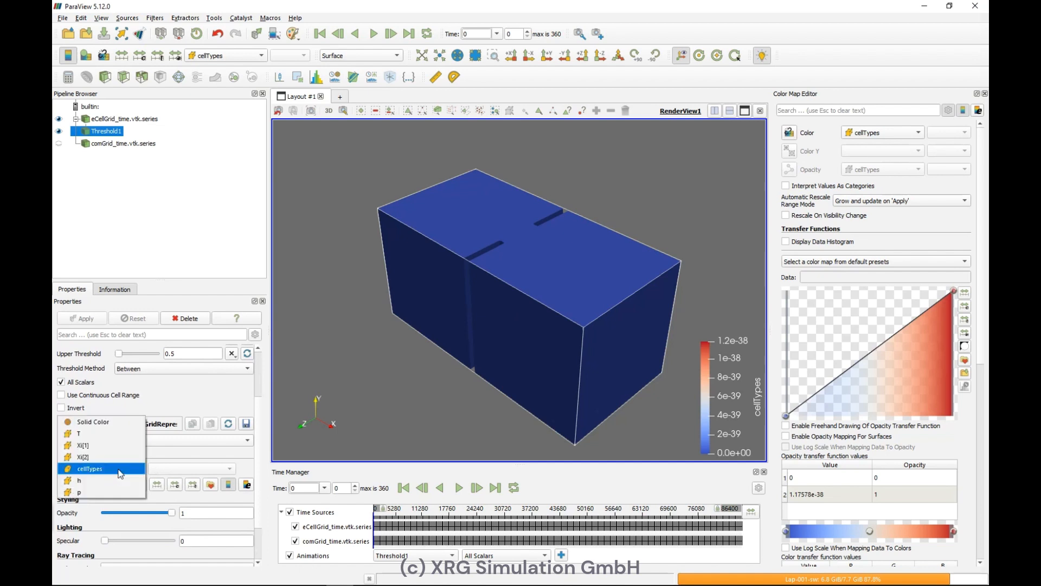
{"action": "left_click", "coordinate": [99, 438]}
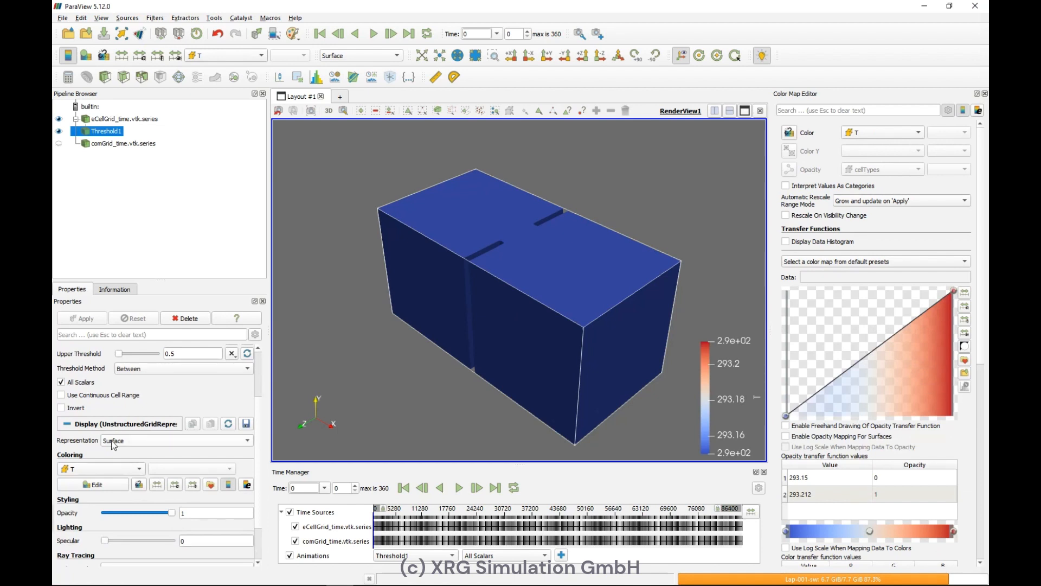
{"action": "left_click", "coordinate": [113, 442]}
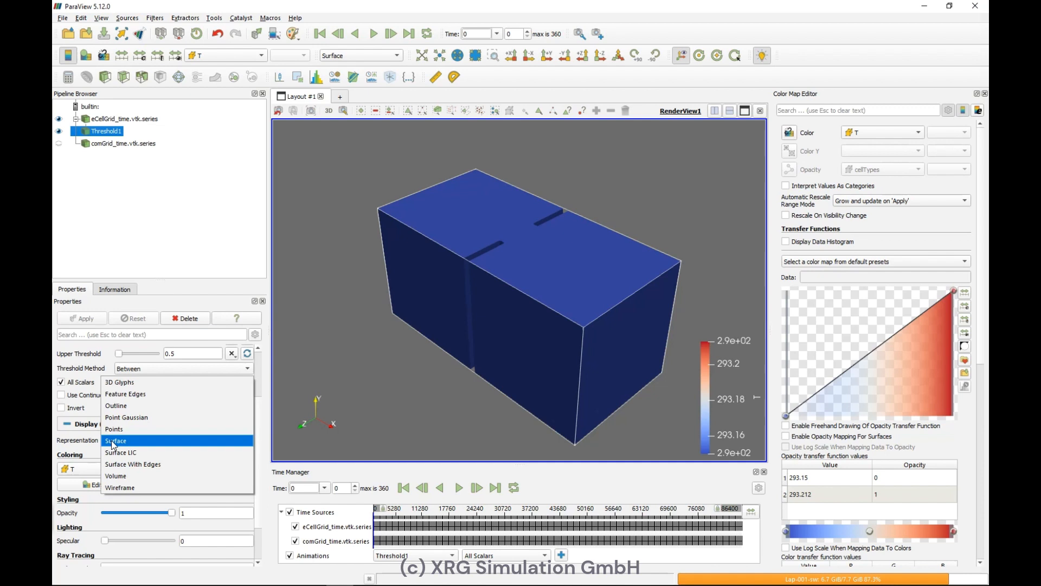
{"action": "left_click", "coordinate": [91, 447]}
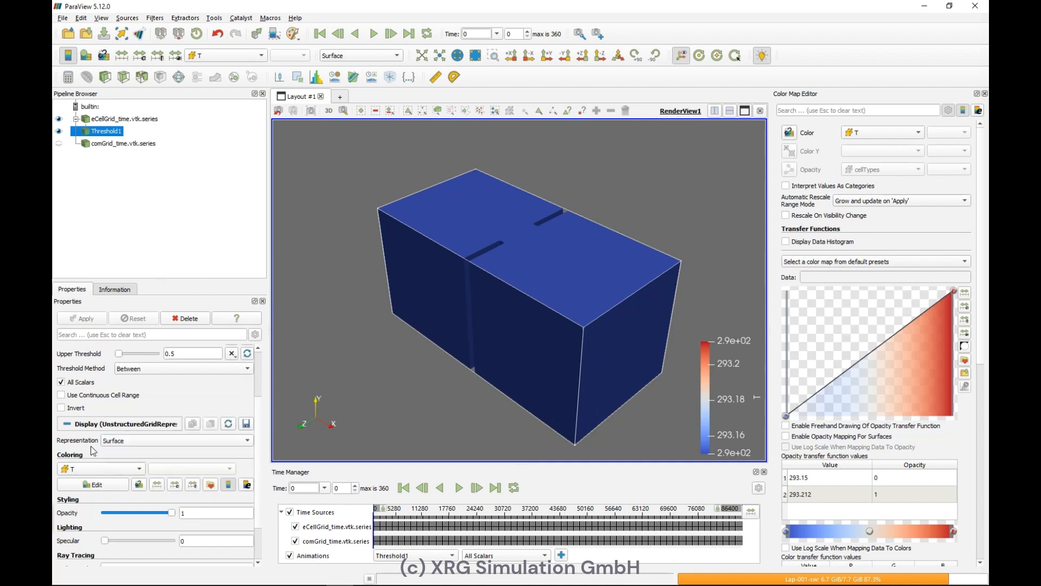
Step: Set the threshold surface's opacity to 0.23
{"action": "scroll", "coordinate": [90, 446], "scroll_direction": "down", "scroll_amount": 1}
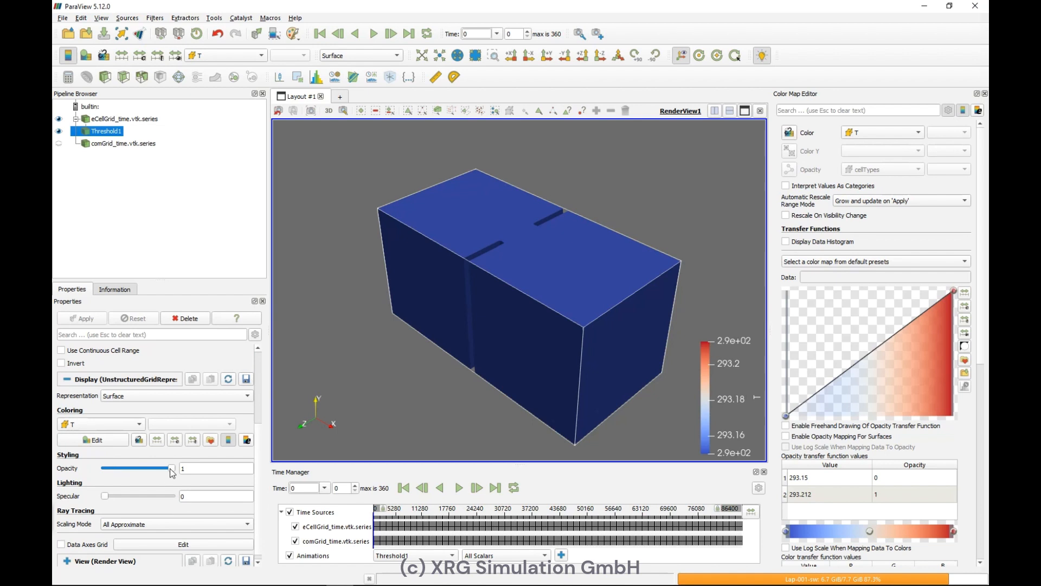
{"action": "left_click_drag", "start_coordinate": [171, 473], "coordinate": [123, 475]}
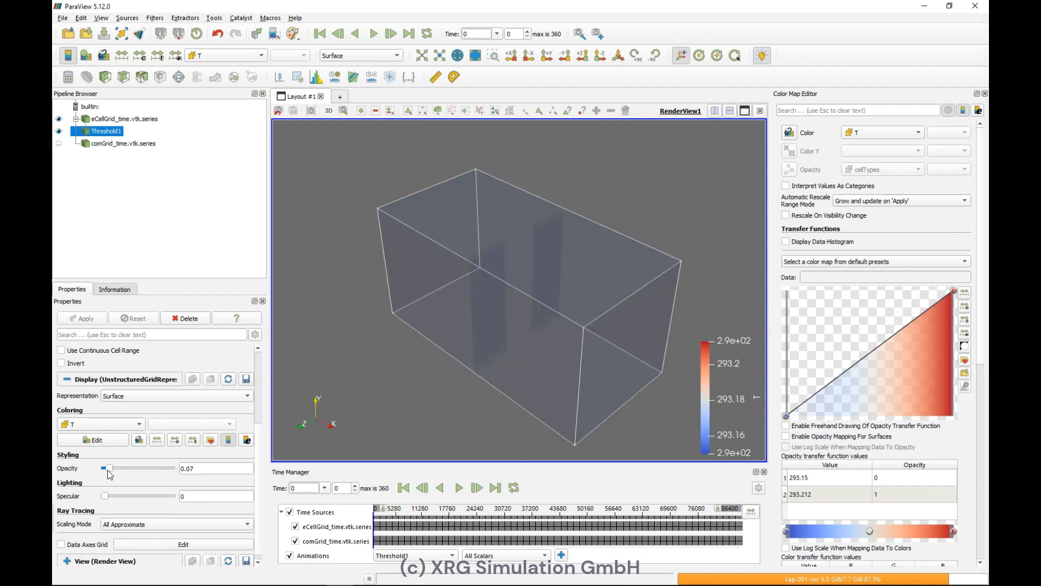
{"action": "left_click_drag", "start_coordinate": [107, 469], "coordinate": [120, 474]}
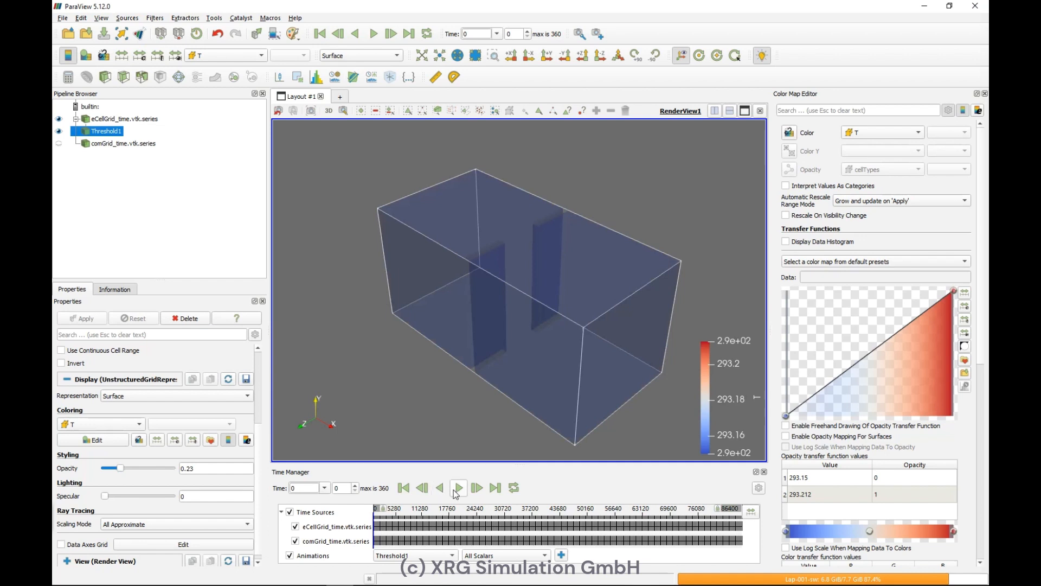
Step: Play the time animation and return to the first frame
{"action": "left_click", "coordinate": [457, 488]}
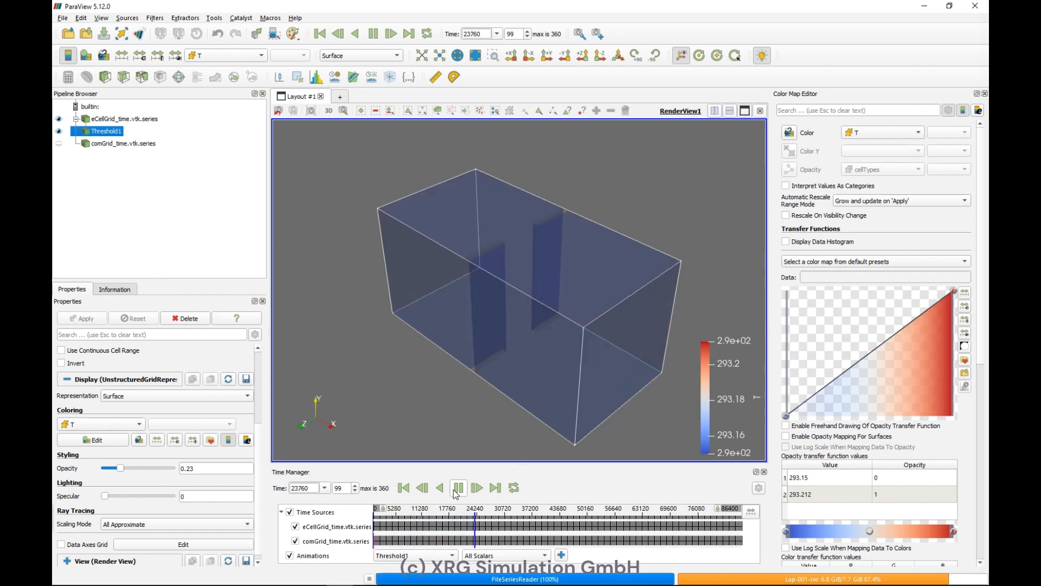
{"action": "left_click", "coordinate": [403, 490]}
{"action": "left_click", "coordinate": [402, 489]}
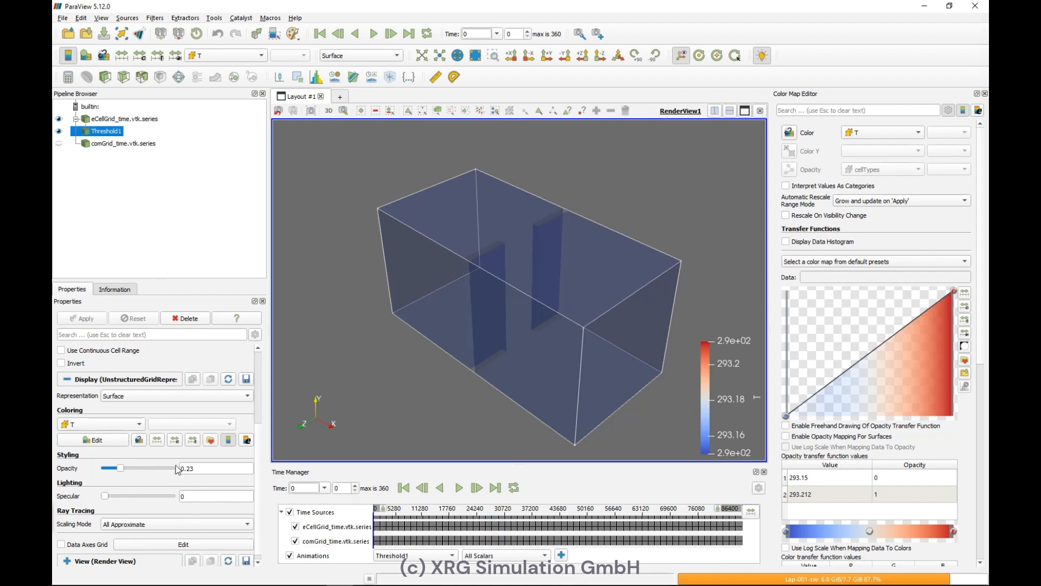
Step: Rescale the temperature color map to a custom range from 288 to 295
{"action": "left_click", "coordinate": [157, 440]}
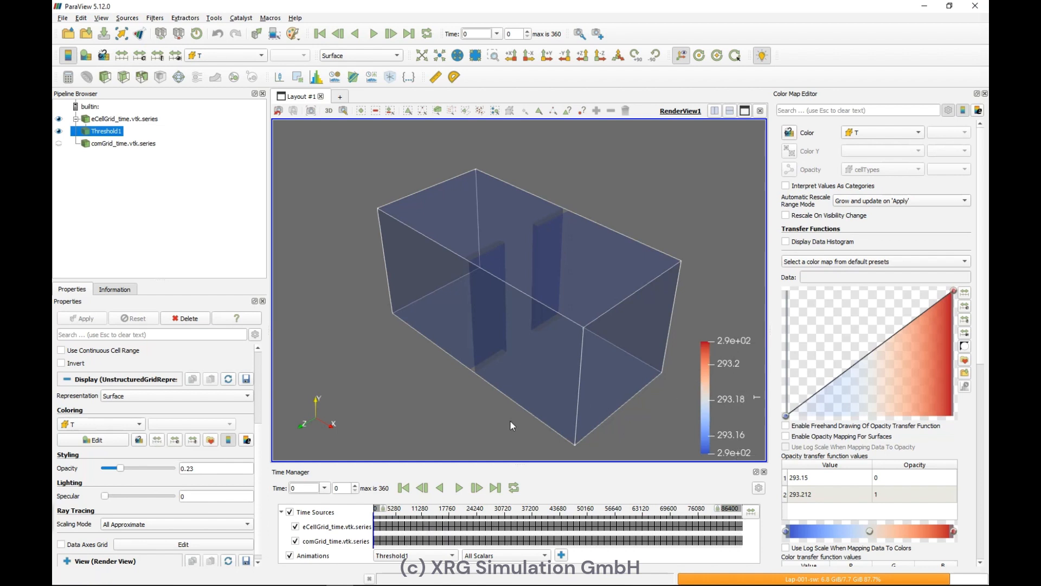
{"action": "left_click", "coordinate": [176, 440]}
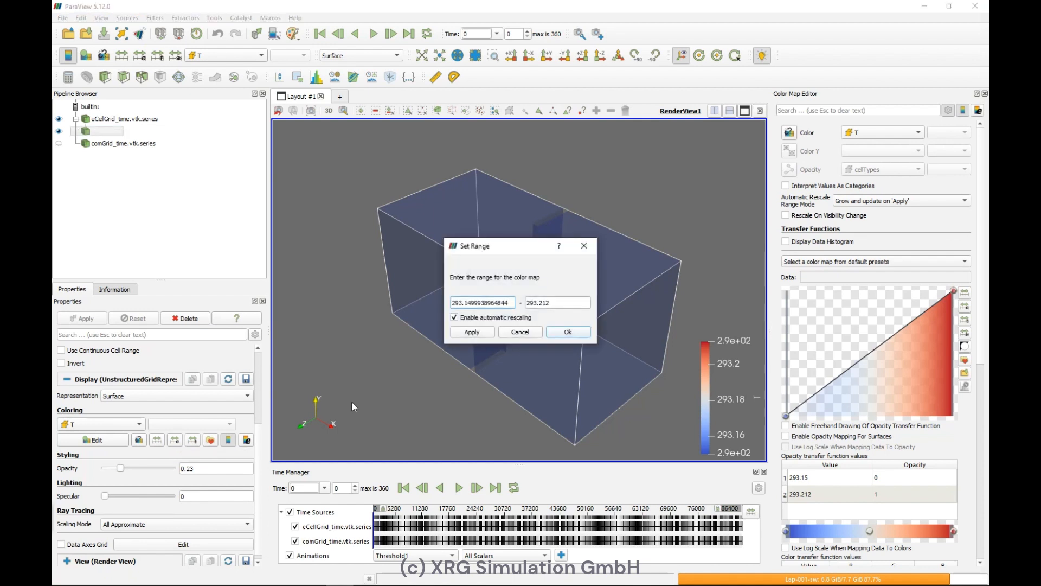
{"action": "key", "text": "BackSpace"}
{"action": "key", "text": "BackSpace"}
{"action": "key", "text": "BackSpace"}
{"action": "key", "text": "BackSpace"}
{"action": "key", "text": "BackSpace"}
{"action": "key", "text": "BackSpace"}
{"action": "key", "text": "BackSpace"}
{"action": "key", "text": "BackSpace"}
{"action": "key", "text": "BackSpace"}
{"action": "key", "text": "BackSpace"}
{"action": "key", "text": "BackSpace"}
{"action": "key", "text": "BackSpace"}
{"action": "key", "text": "BackSpace"}
{"action": "key", "text": "BackSpace"}
{"action": "key", "text": "BackSpace"}
{"action": "key", "text": "BackSpace"}
{"action": "key", "text": "BackSpace"}
{"action": "type", "text": "288"}
{"action": "double_click", "coordinate": [556, 303]}
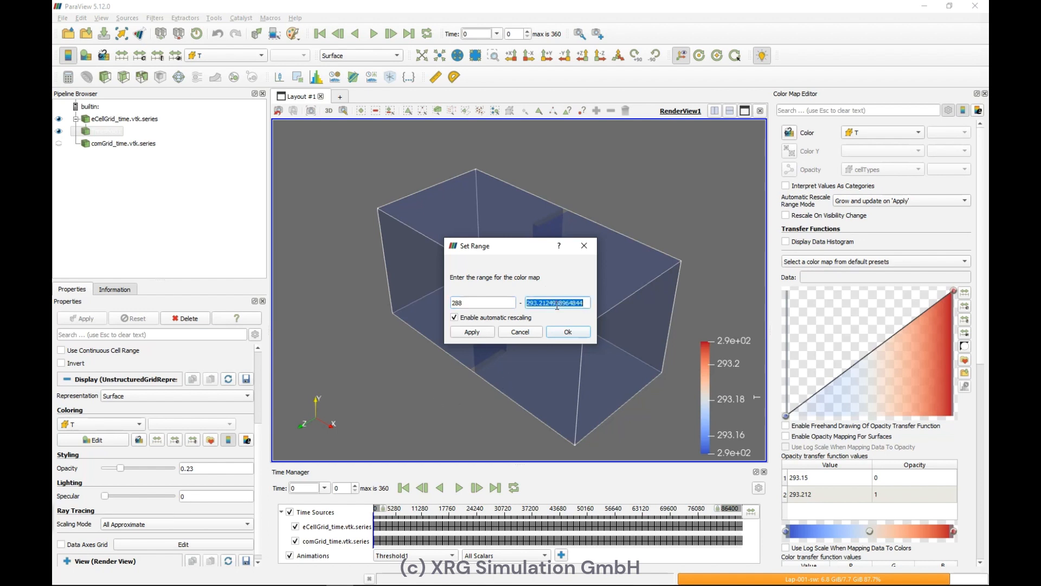
{"action": "type", "text": "295"}
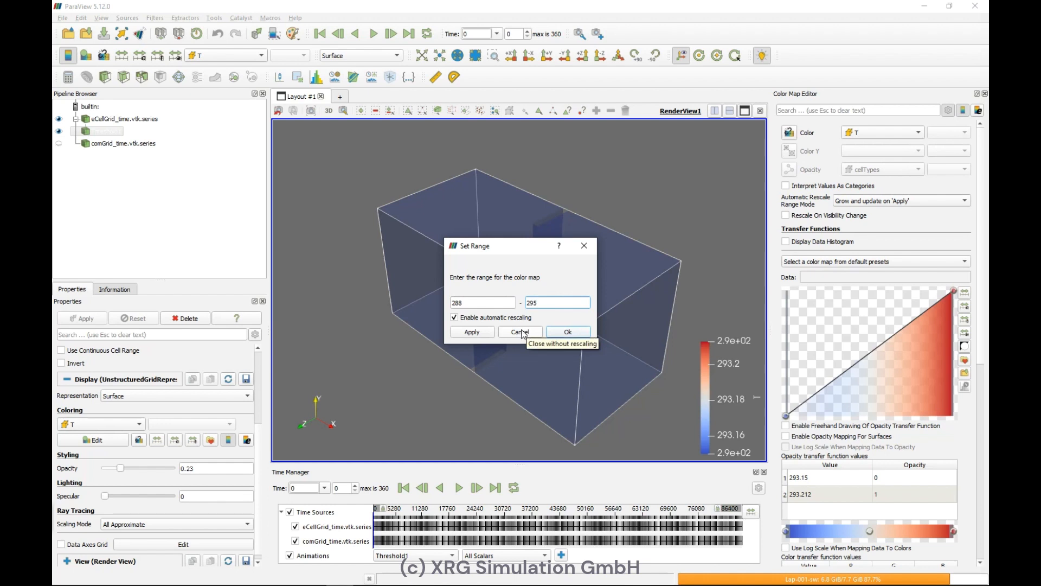
{"action": "left_click", "coordinate": [488, 335]}
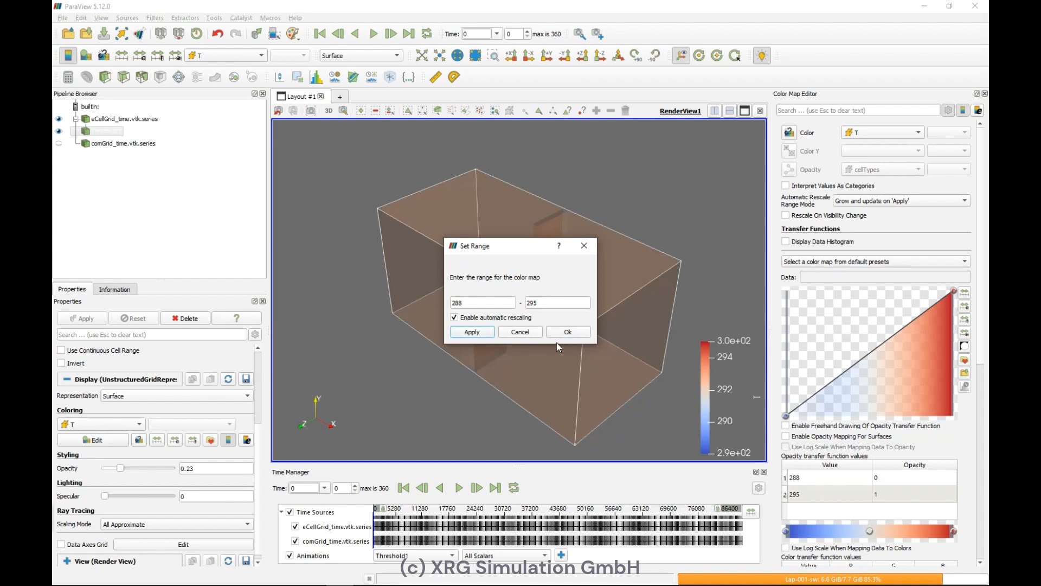
{"action": "left_click", "coordinate": [567, 331]}
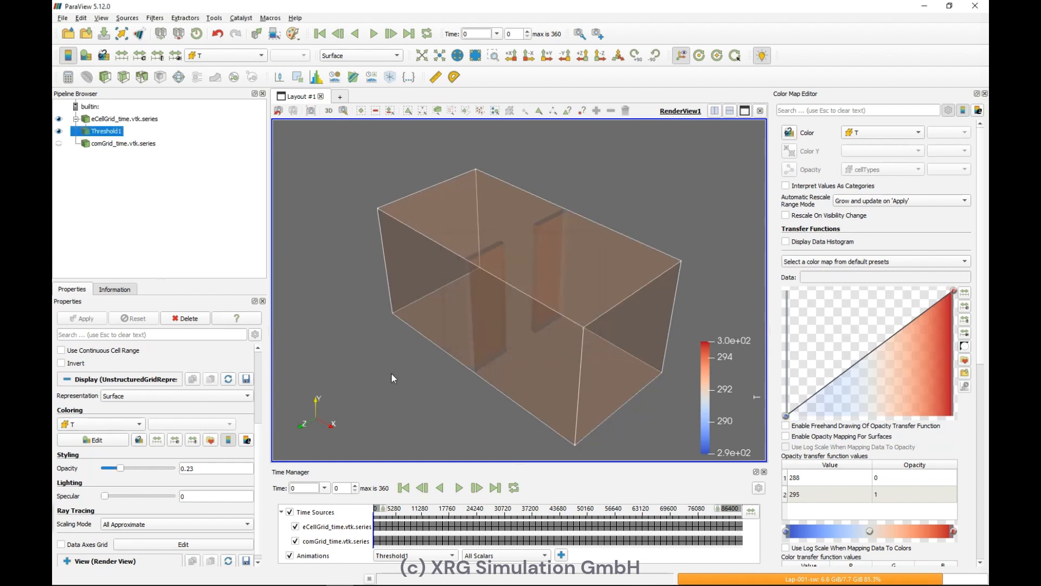
Step: Rename the temperature threshold to Air
{"action": "double_click", "coordinate": [121, 131]}
{"action": "type", "text": "Air"}
{"action": "key", "text": "Return"}
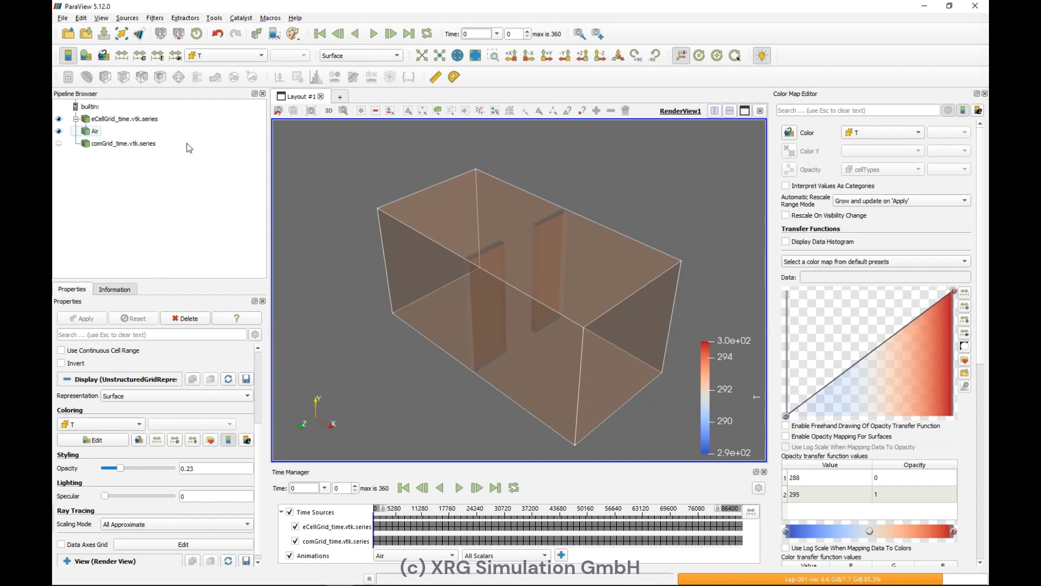
Step: Add a Glyph filter on comGrid using 2D Glyph type, velocity orientation and velocity as the scale array
{"action": "left_click", "coordinate": [122, 143]}
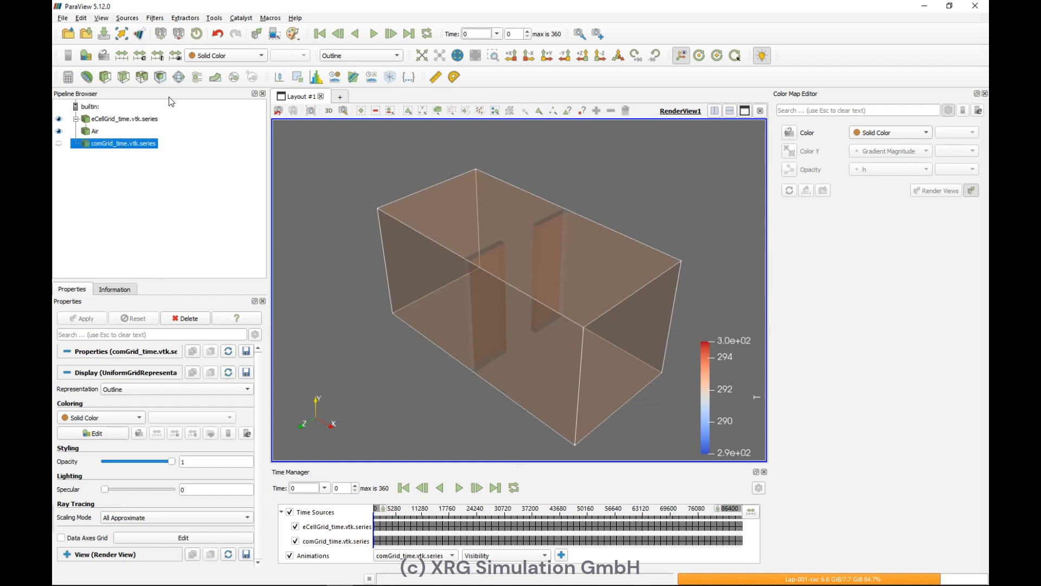
{"action": "left_click", "coordinate": [179, 78]}
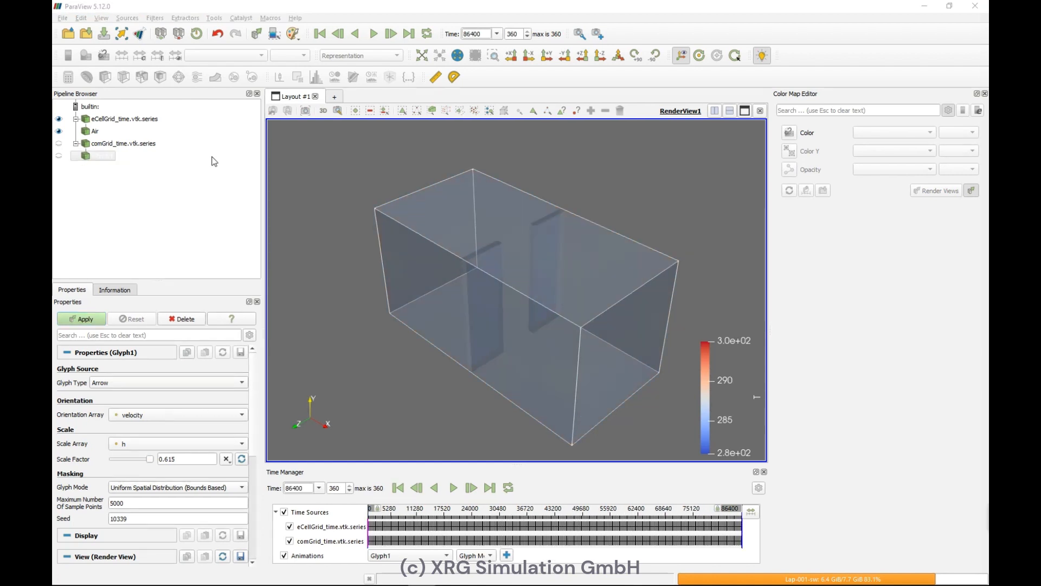
{"action": "left_click", "coordinate": [59, 156]}
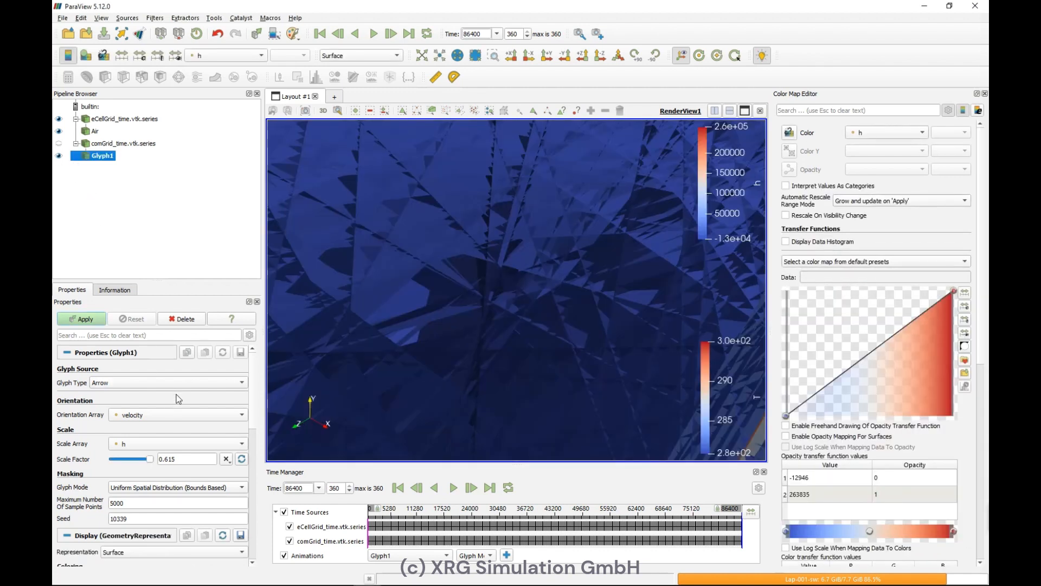
{"action": "left_click", "coordinate": [168, 383]}
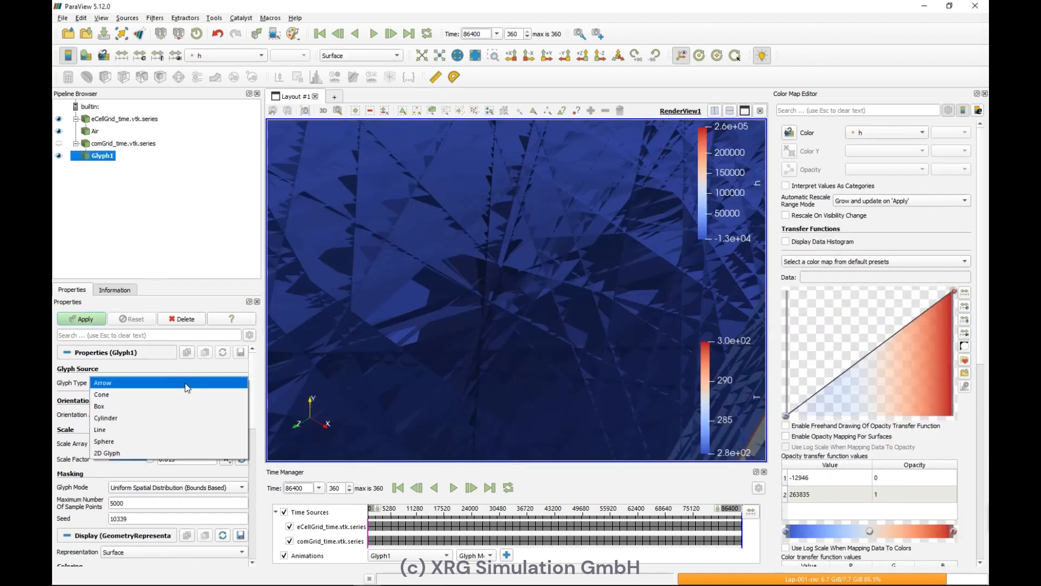
{"action": "left_click", "coordinate": [166, 455]}
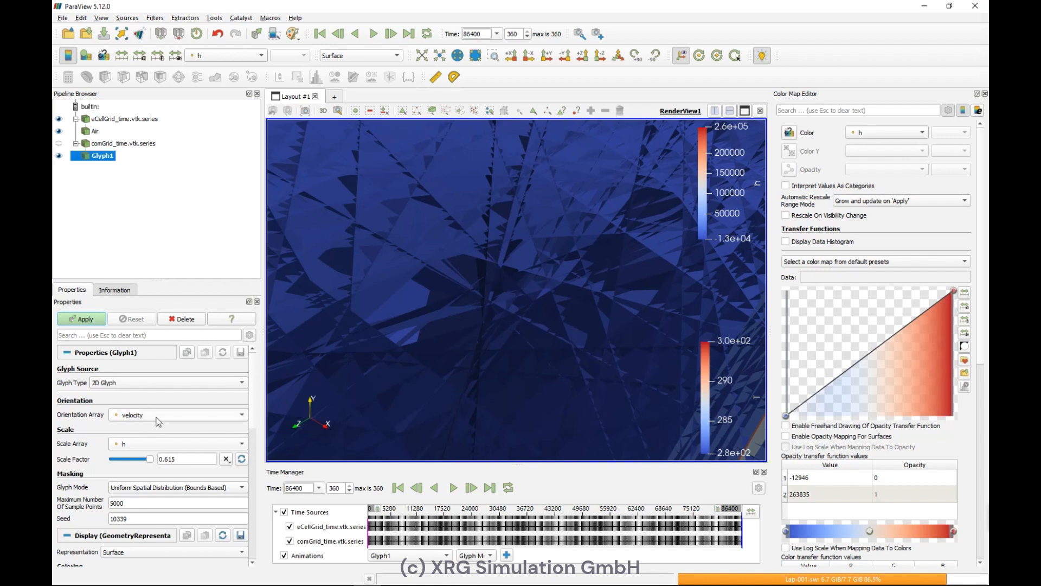
{"action": "left_click", "coordinate": [166, 443]}
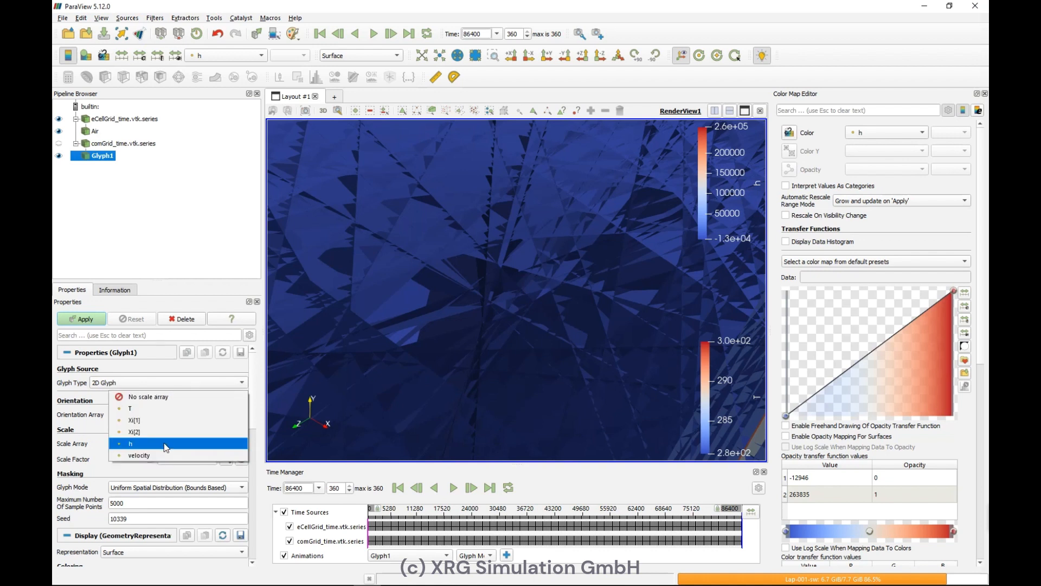
{"action": "left_click", "coordinate": [166, 456]}
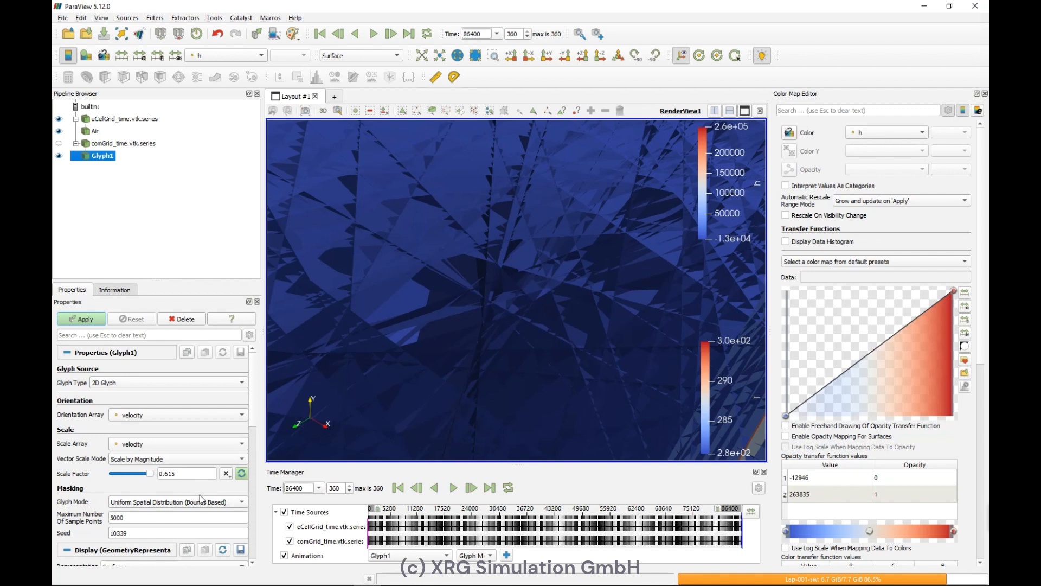
{"action": "left_click", "coordinate": [85, 320]}
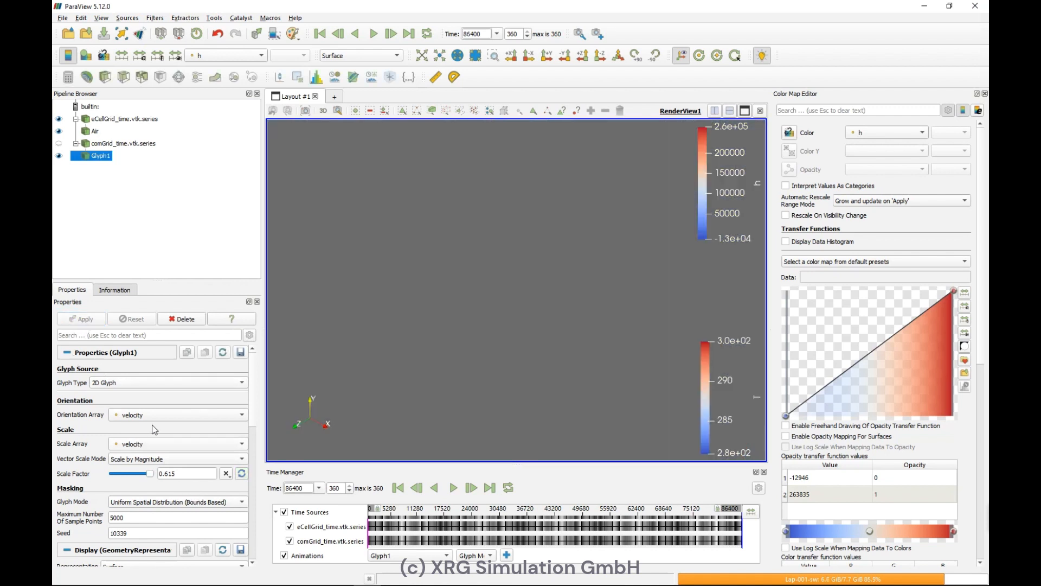
Step: Color the glyphs by velocity magnitude with the Black-Body Radiation preset
{"action": "scroll", "coordinate": [103, 483], "scroll_direction": "down", "scroll_amount": 3}
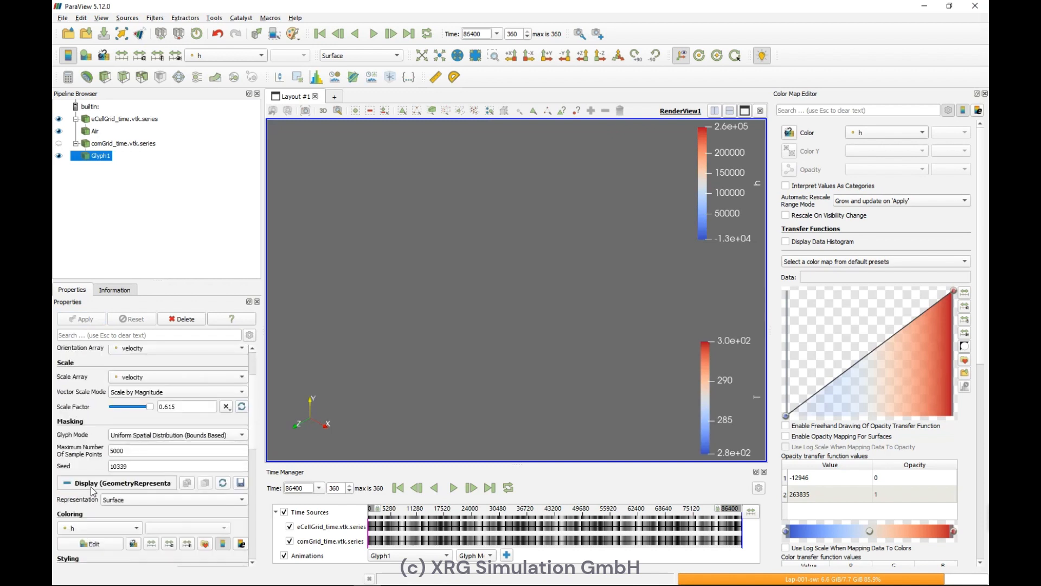
{"action": "left_click", "coordinate": [105, 526]}
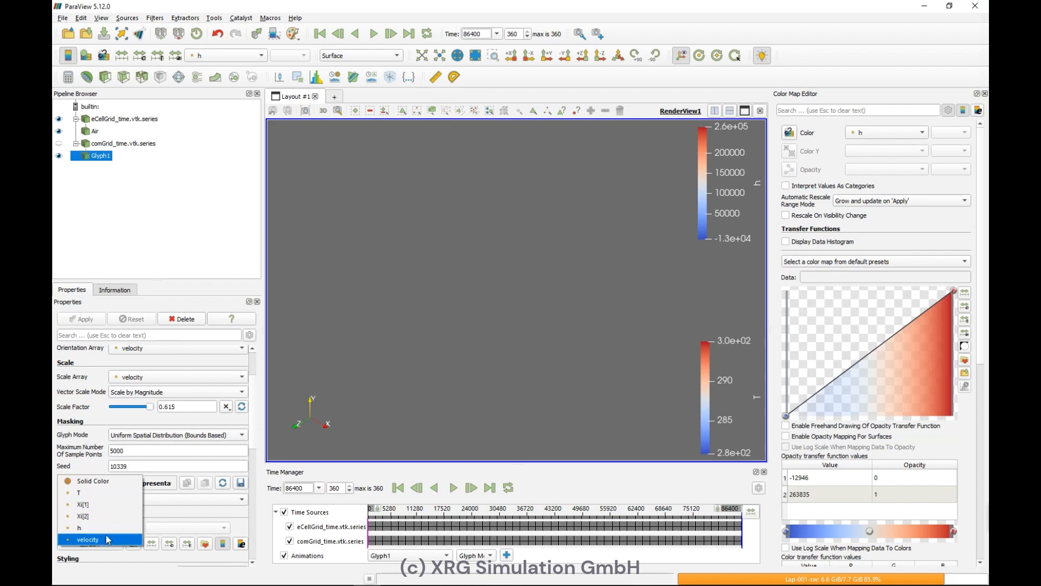
{"action": "left_click", "coordinate": [106, 538]}
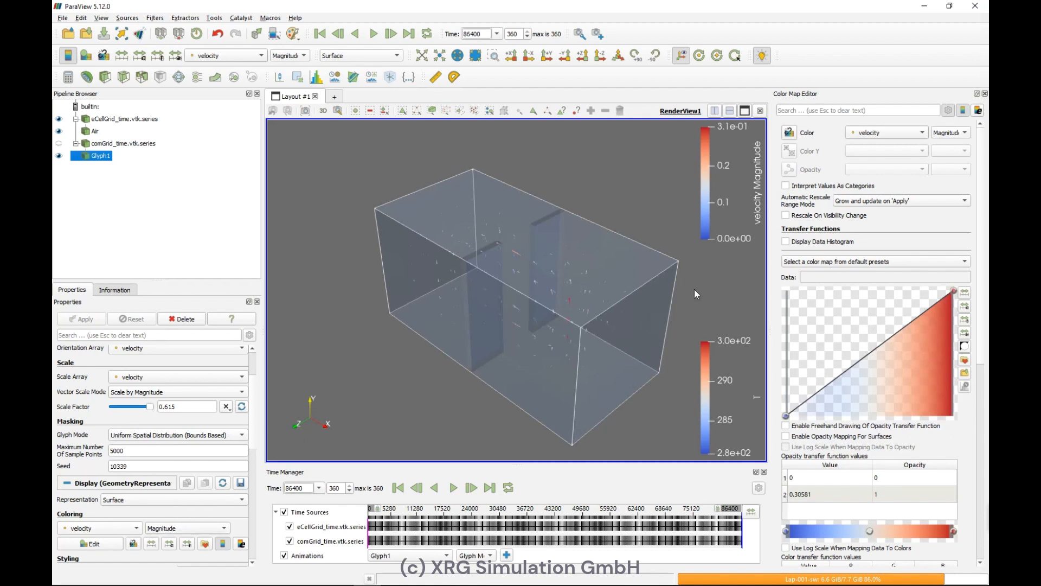
{"action": "left_click", "coordinate": [877, 261]}
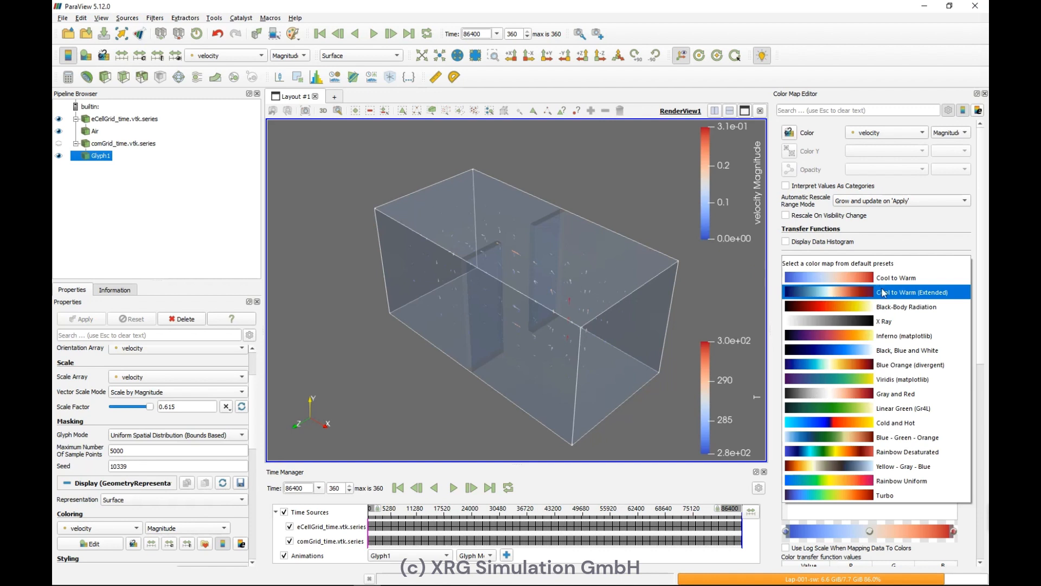
{"action": "left_click", "coordinate": [890, 305]}
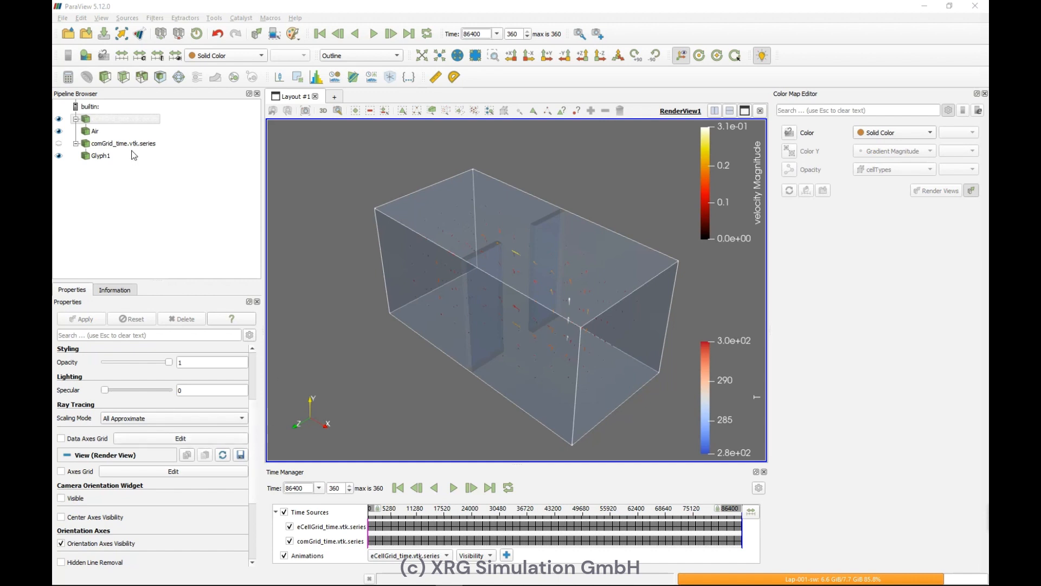
Step: Add a new Threshold on eCellGrid and consult the boundary cell type codes in the Excel grid sheet
{"action": "left_click", "coordinate": [147, 77]}
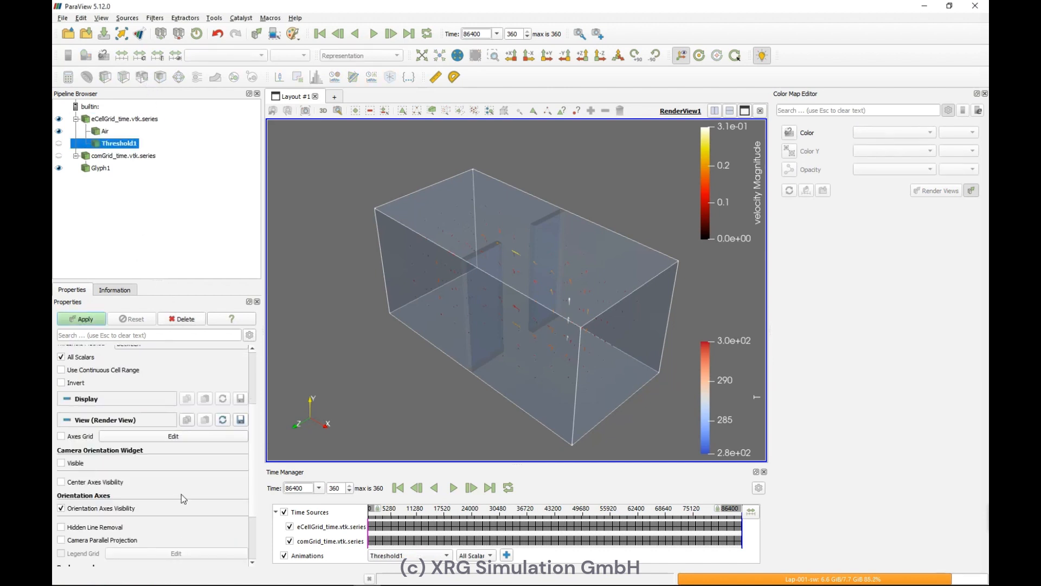
{"action": "scroll", "coordinate": [183, 495], "scroll_direction": "up", "scroll_amount": 5}
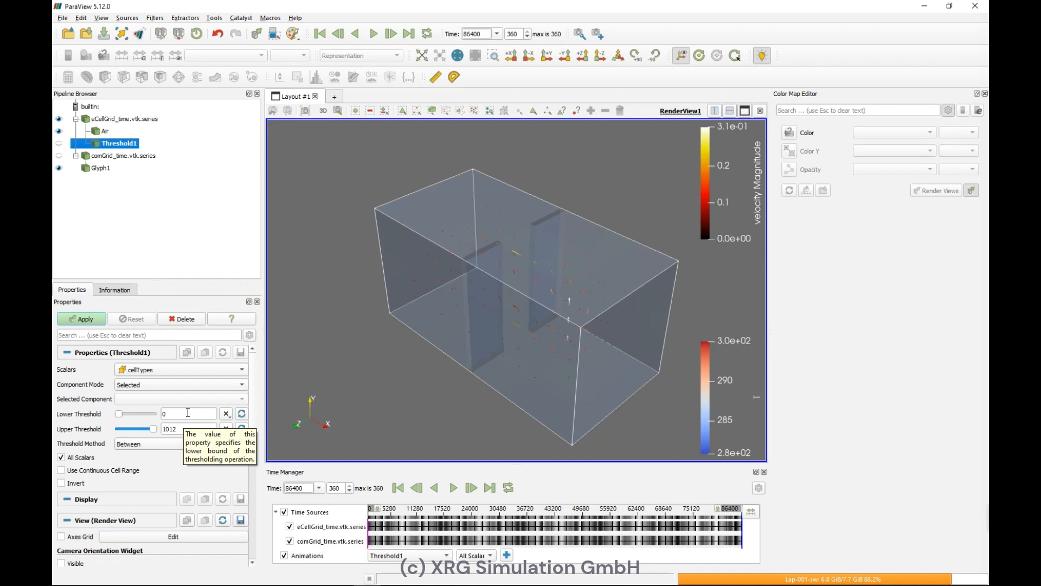
{"action": "left_click", "coordinate": [200, 582]}
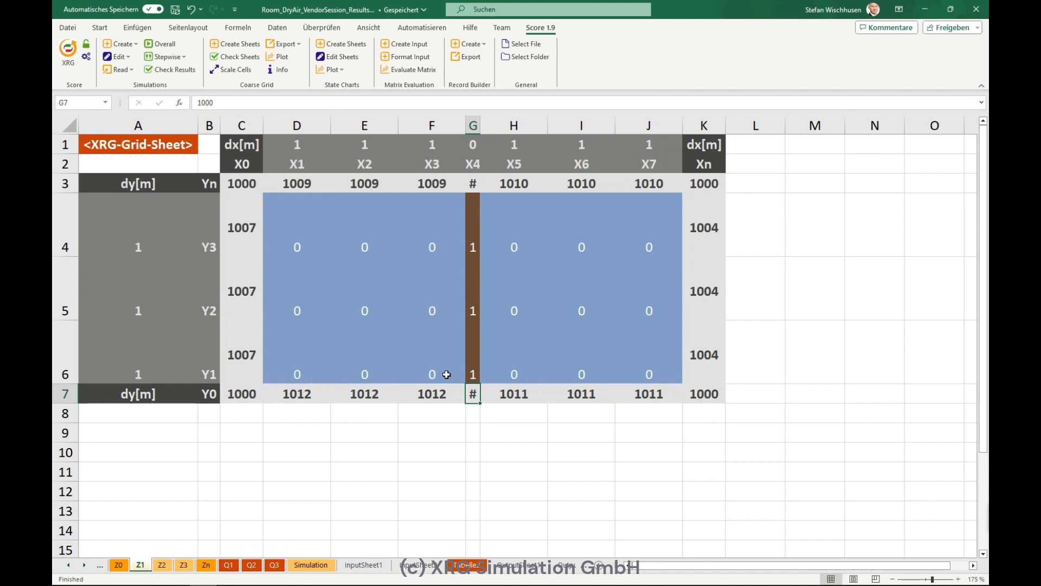
{"action": "left_click", "coordinate": [687, 377]}
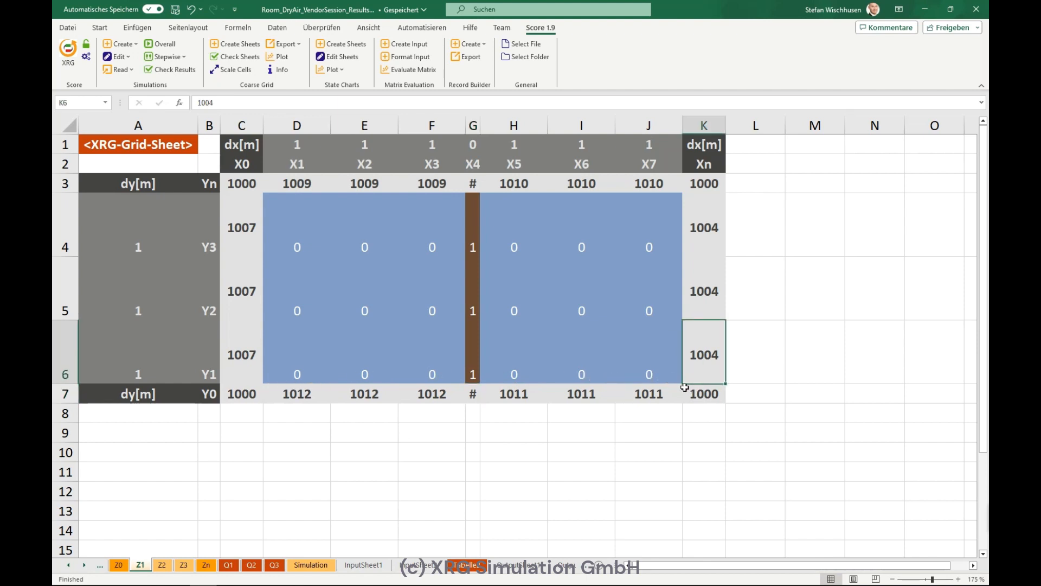
{"action": "left_click", "coordinate": [667, 393]}
{"action": "left_click", "coordinate": [925, 10]}
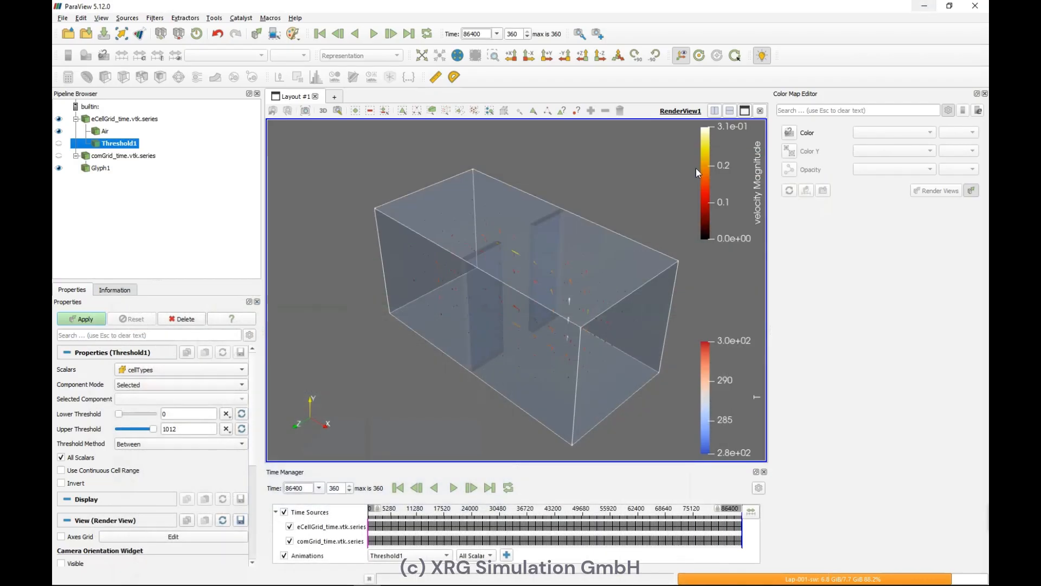
Step: Set the threshold's cellTypes range from 1010.5 to 1012.5 and apply it
{"action": "double_click", "coordinate": [193, 413]}
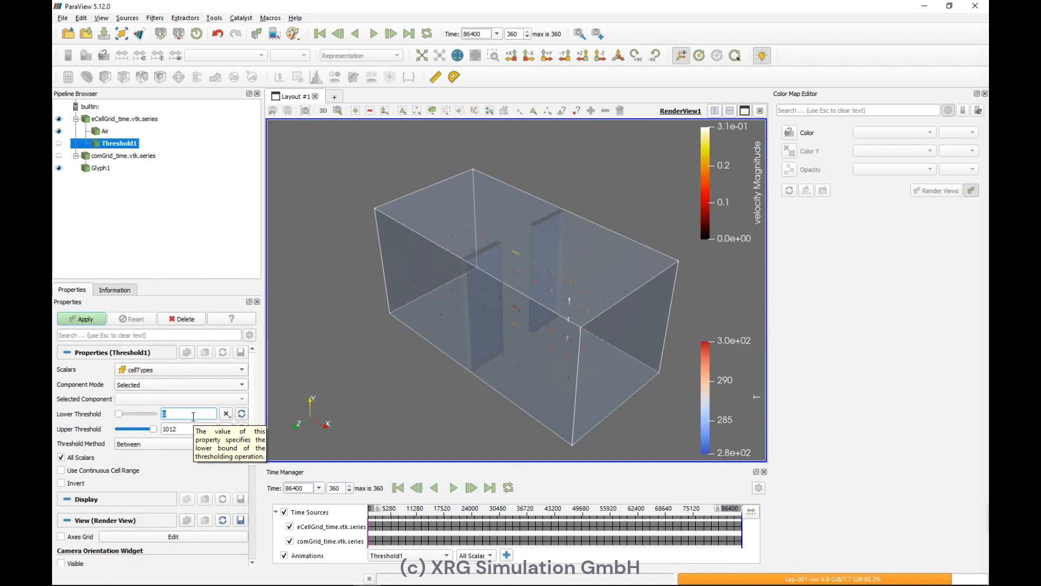
{"action": "type", "text": "1010.5"}
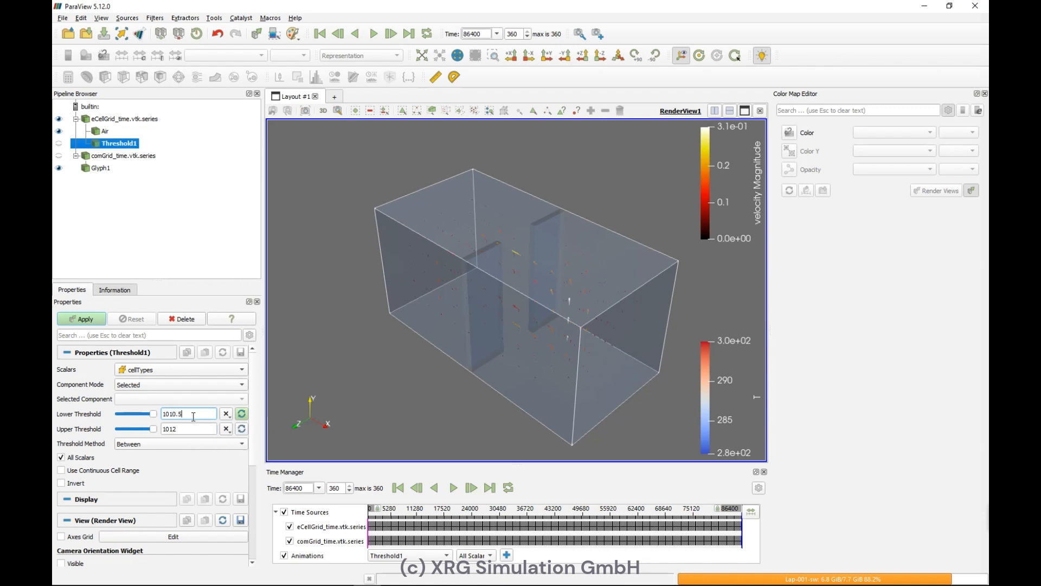
{"action": "double_click", "coordinate": [195, 428]}
{"action": "left_click", "coordinate": [193, 433]}
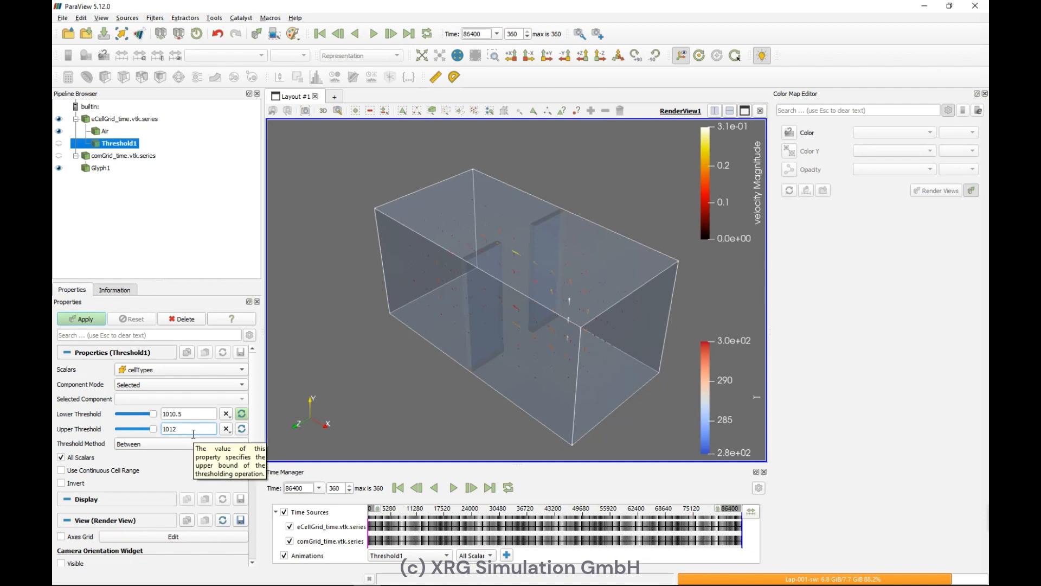
{"action": "type", "text": ".5"}
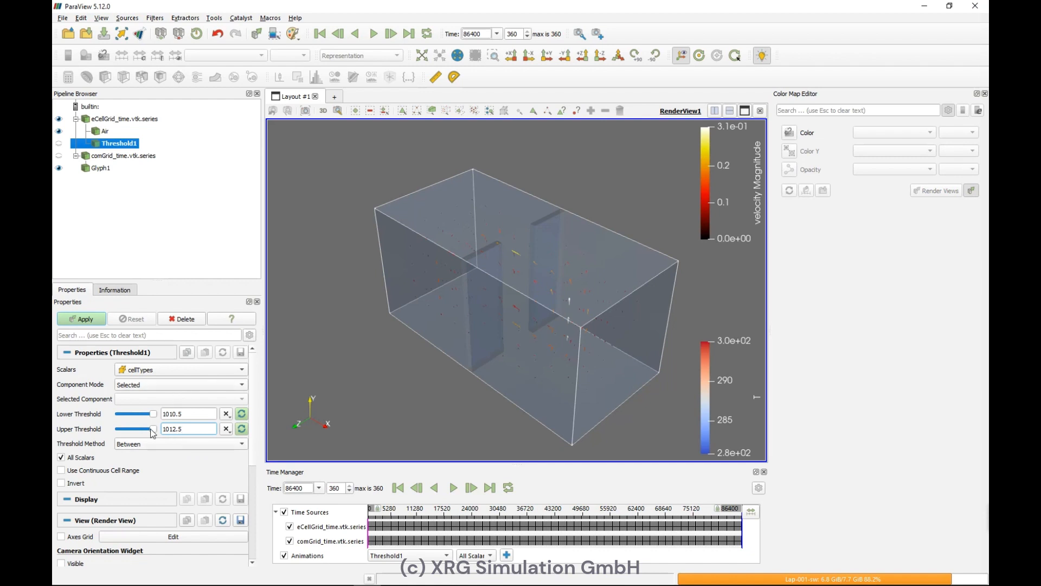
{"action": "left_click", "coordinate": [89, 320]}
Step: Color the new threshold surface with a solid color
{"action": "scroll", "coordinate": [126, 441], "scroll_direction": "down", "scroll_amount": 1}
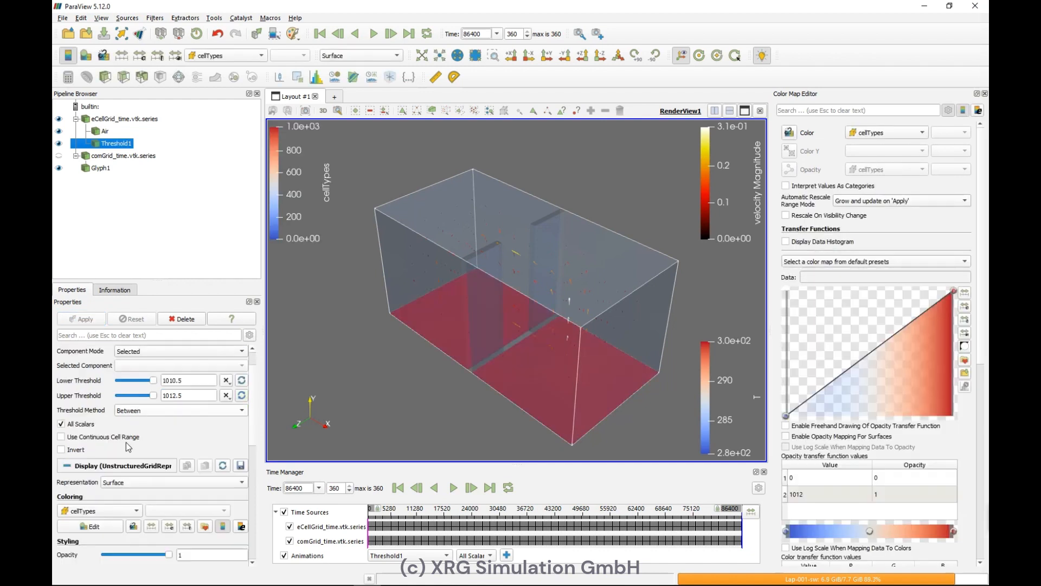
{"action": "scroll", "coordinate": [125, 442], "scroll_direction": "down", "scroll_amount": 1}
{"action": "left_click", "coordinate": [109, 476]}
{"action": "left_click", "coordinate": [106, 429]}
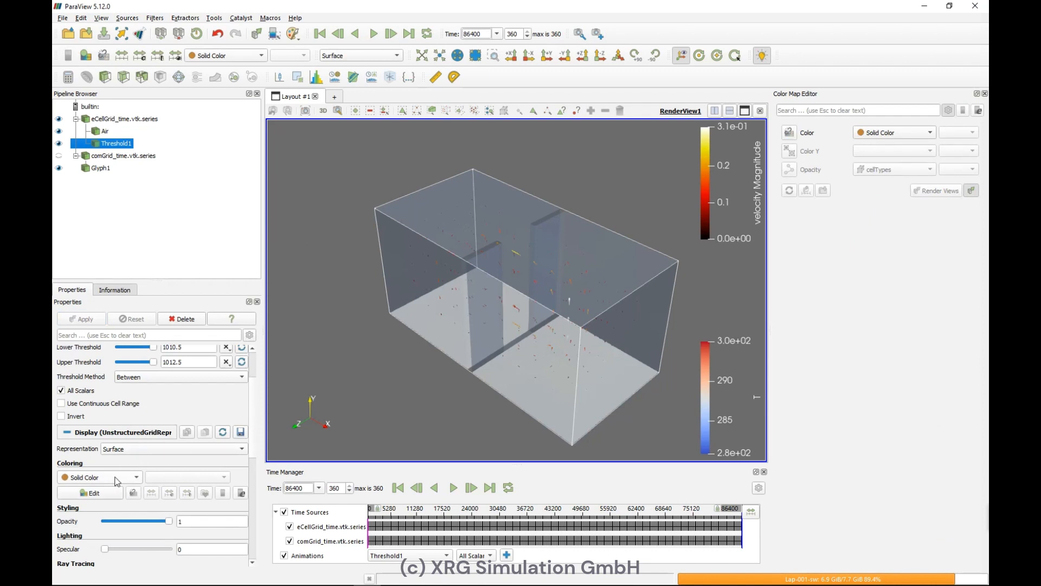
Step: Rename the threshold to Floor and adjust its opacity with the slider
{"action": "double_click", "coordinate": [130, 143]}
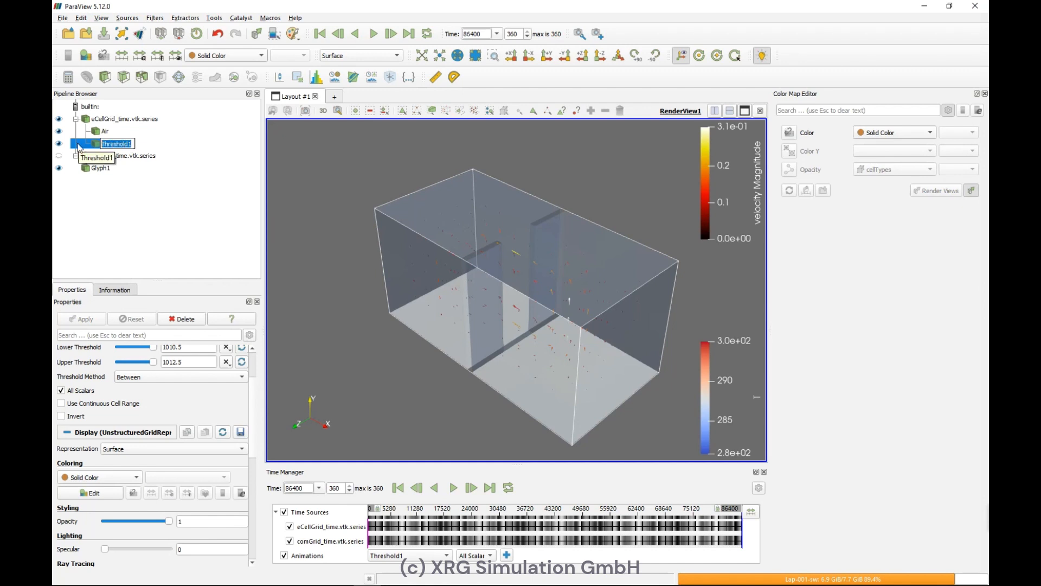
{"action": "type", "text": "Floor"}
{"action": "key", "text": "Return"}
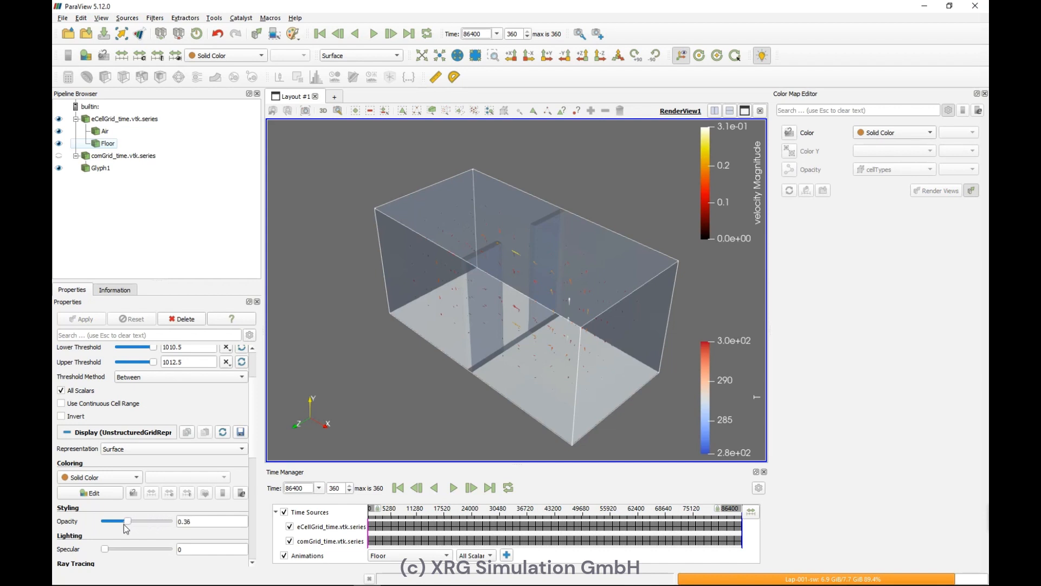
{"action": "left_click_drag", "start_coordinate": [123, 523], "coordinate": [115, 526]}
{"action": "left_click_drag", "start_coordinate": [116, 525], "coordinate": [124, 530]}
{"action": "left_click_drag", "start_coordinate": [121, 527], "coordinate": [164, 521]}
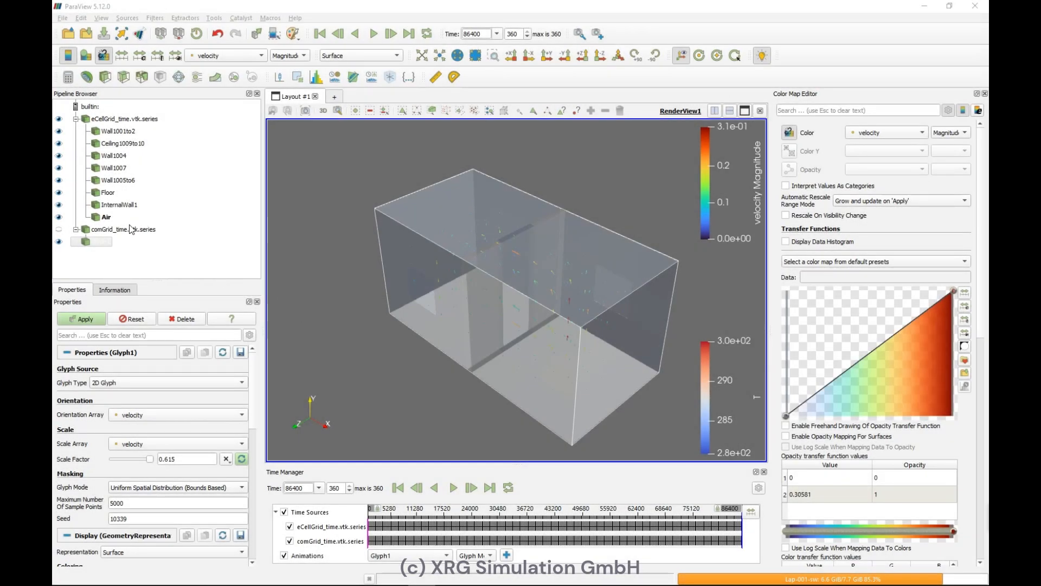
Step: Inspect the threshold settings of the InternalWall1, Wall1007 and Ceiling1009to10 filters in turn
{"action": "left_click", "coordinate": [121, 205]}
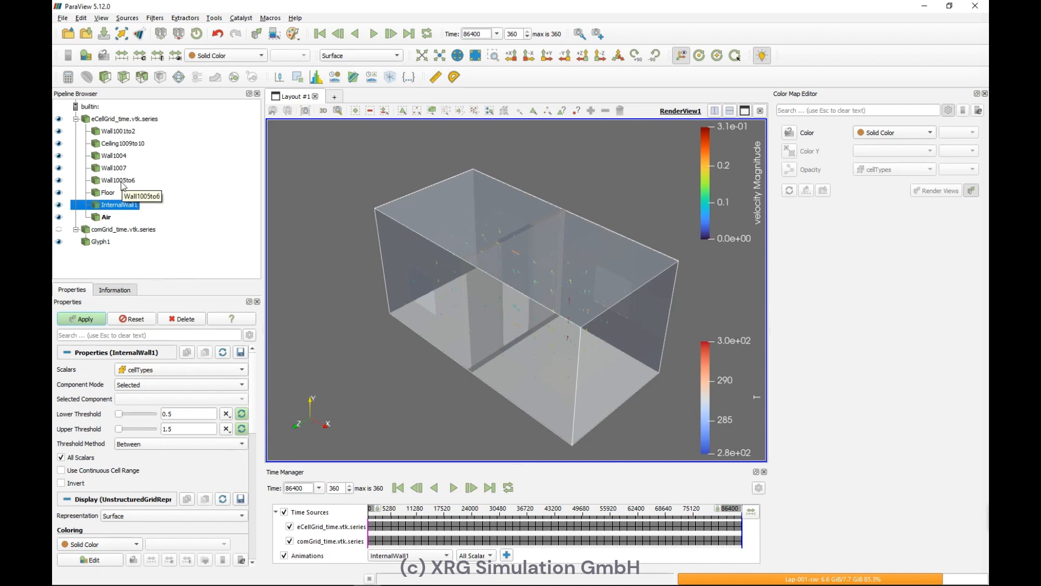
{"action": "left_click", "coordinate": [122, 167]}
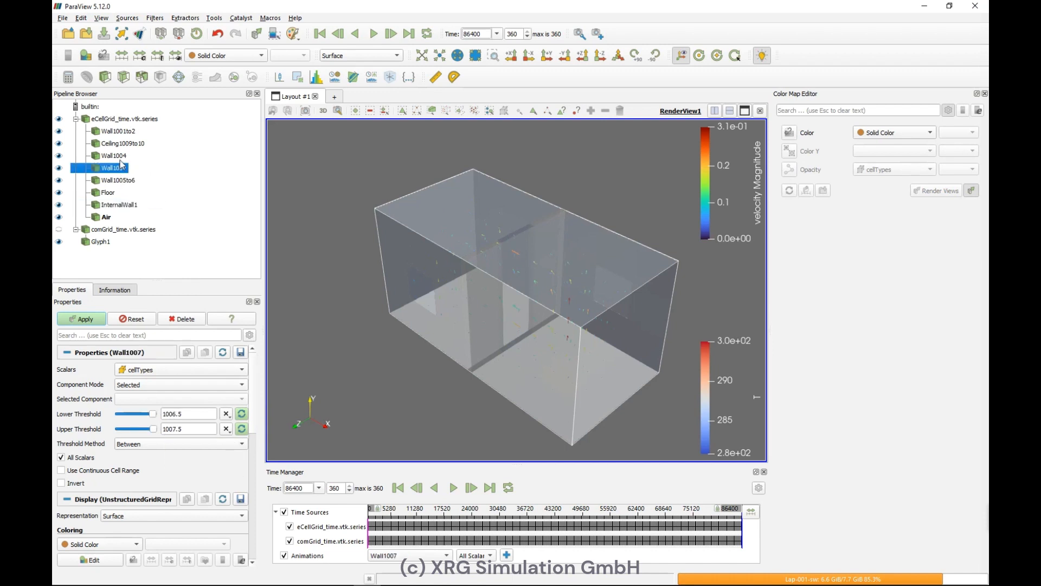
{"action": "left_click", "coordinate": [143, 144]}
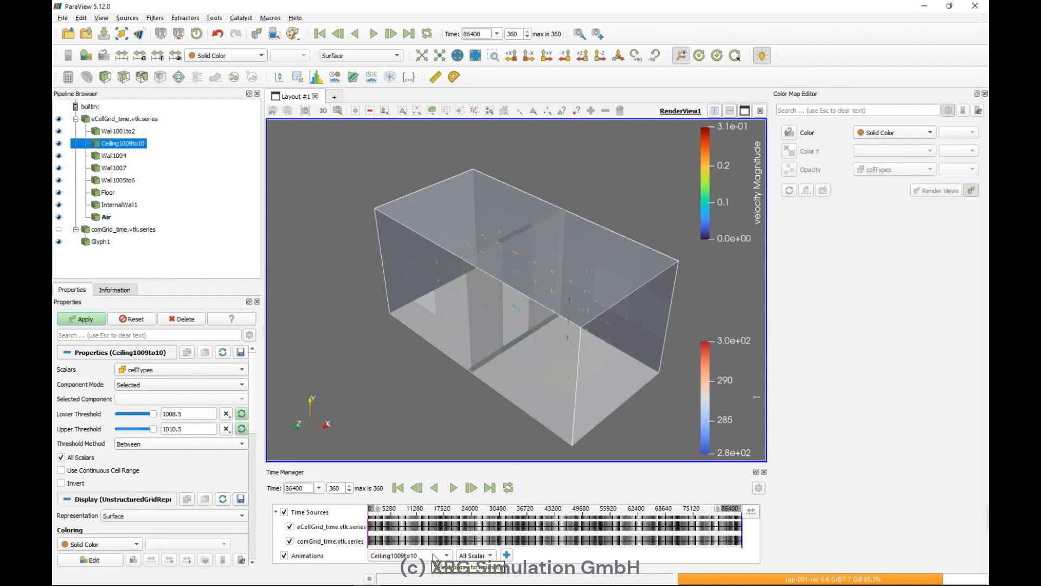
Step: Save the animation as an MP4 file named TwoRooms in the Score folder
{"action": "left_click", "coordinate": [62, 18]}
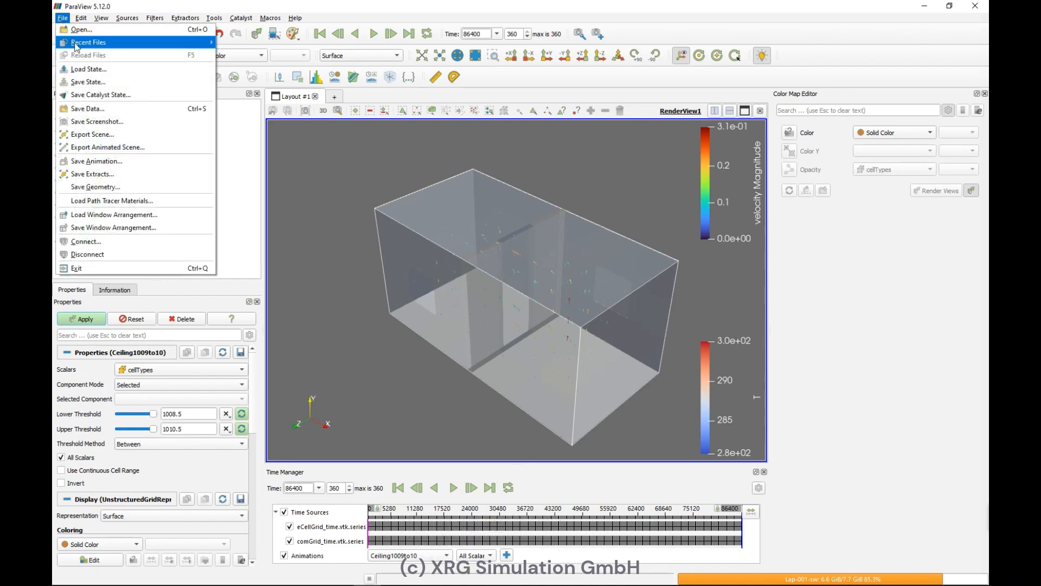
{"action": "mouse_move", "coordinate": [75, 47]}
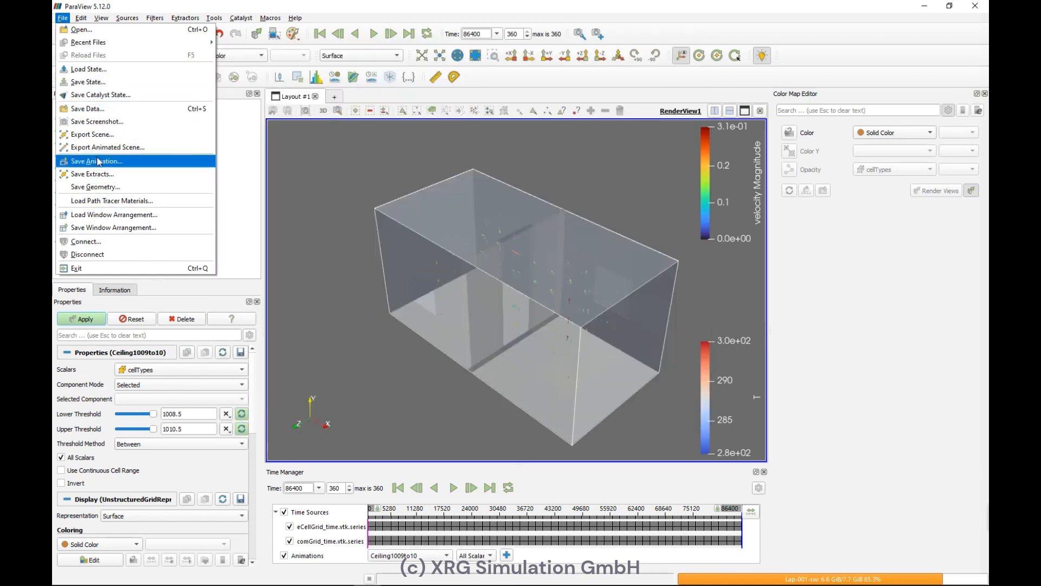
{"action": "left_click", "coordinate": [98, 161]}
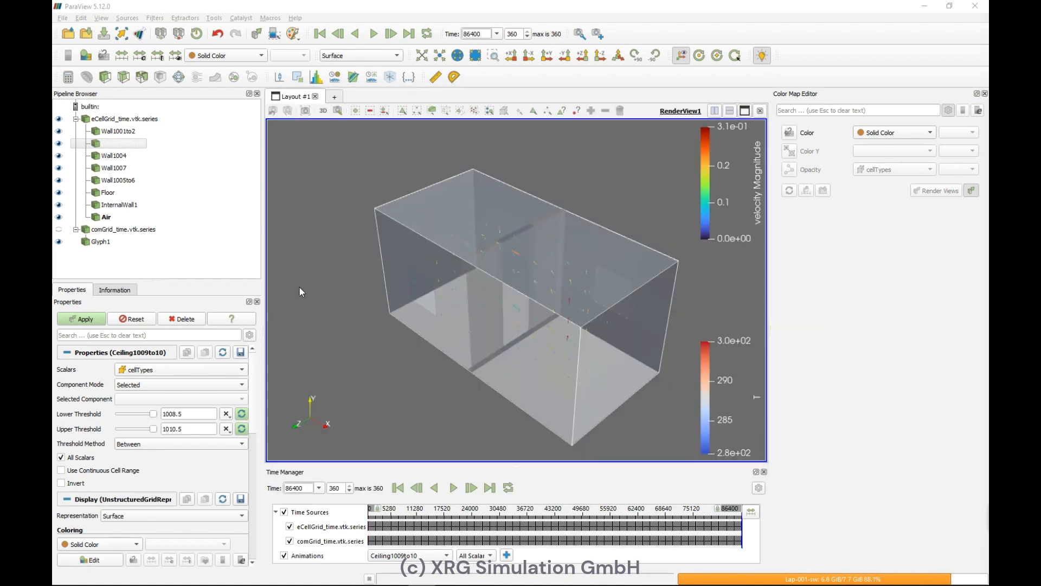
{"action": "left_click", "coordinate": [62, 18]}
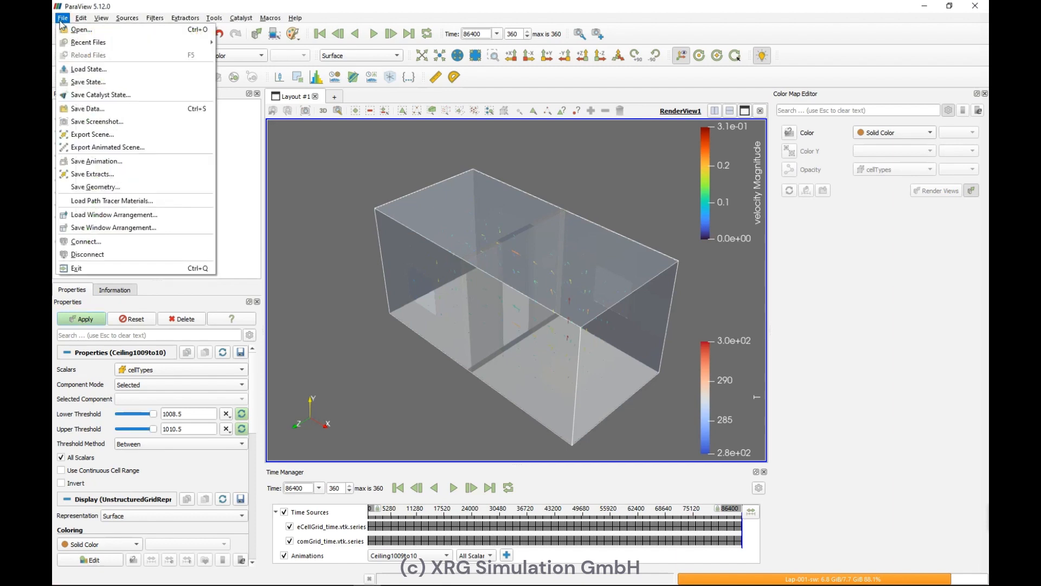
{"action": "left_click", "coordinate": [115, 162]}
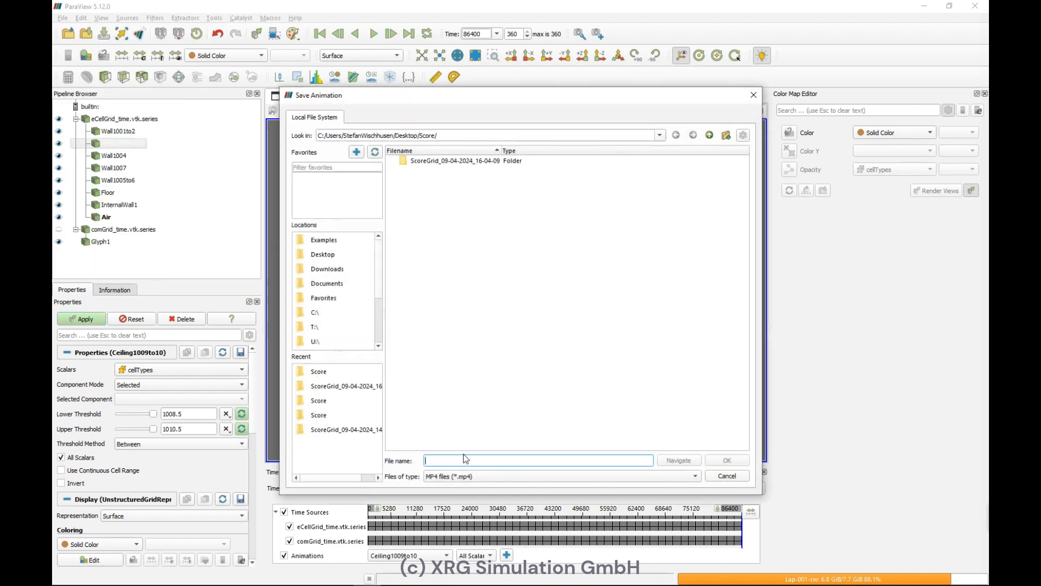
{"action": "type", "text": "TwoRooms"}
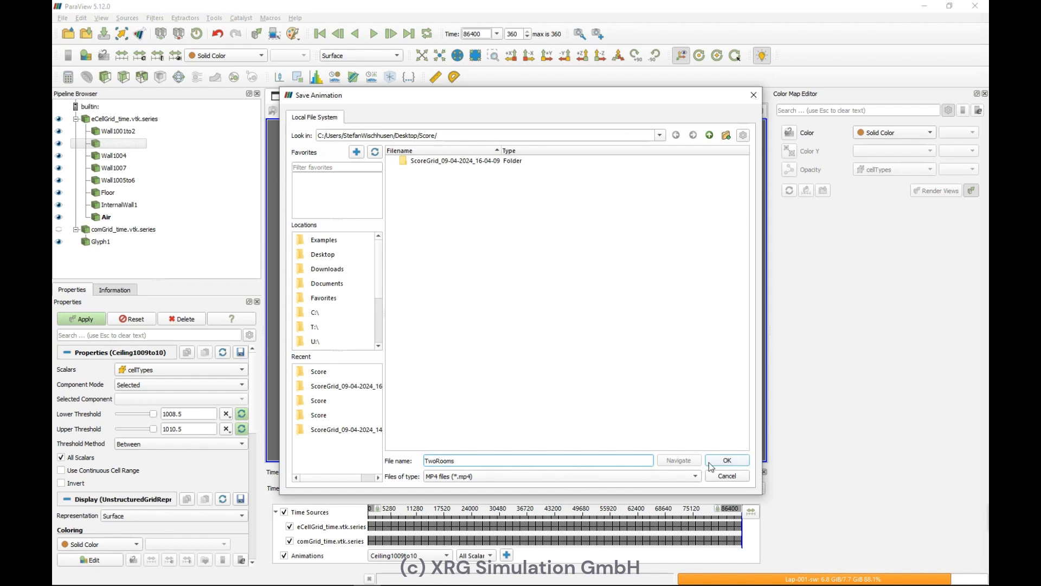
{"action": "left_click", "coordinate": [724, 460]}
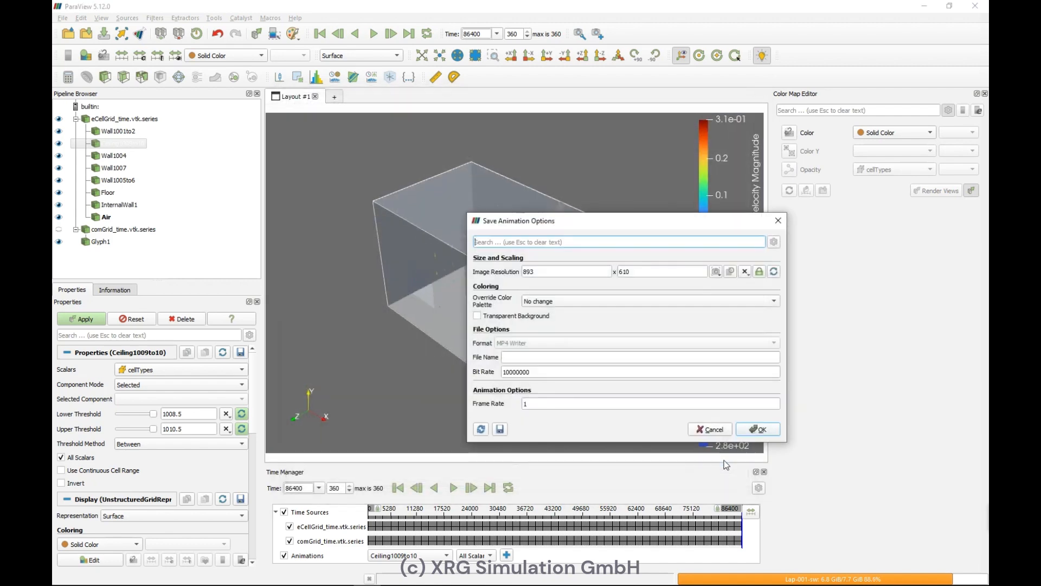
Step: Set the animation frame rate to 24 and confirm the animation export
{"action": "double_click", "coordinate": [587, 401]}
{"action": "type", "text": "24"}
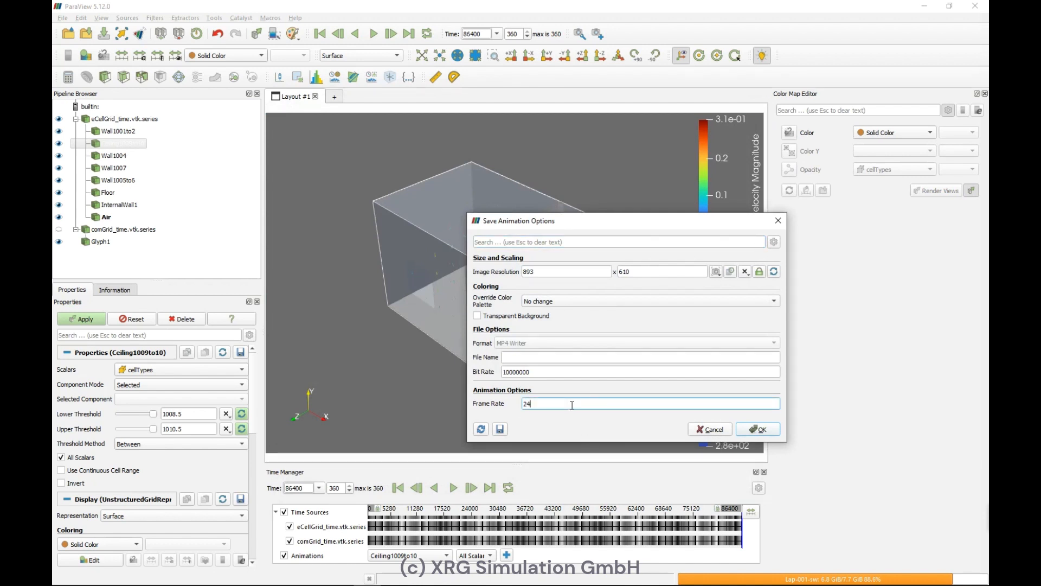
{"action": "left_click", "coordinate": [765, 430]}
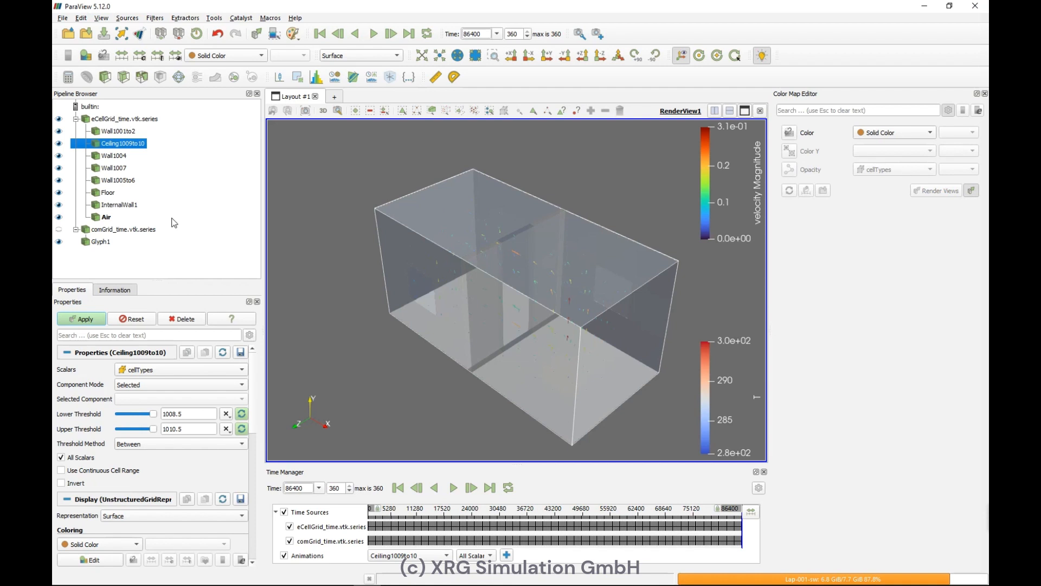
Step: Save the state as Python state file TwoRooms.py in the Score folder, replacing the existing file
{"action": "left_click", "coordinate": [63, 18]}
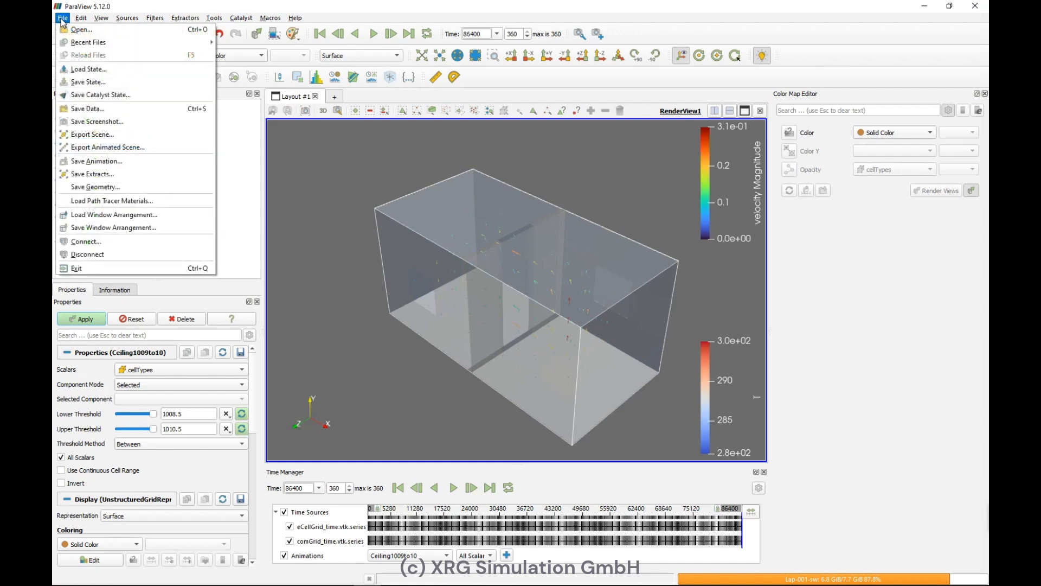
{"action": "left_click", "coordinate": [81, 83]}
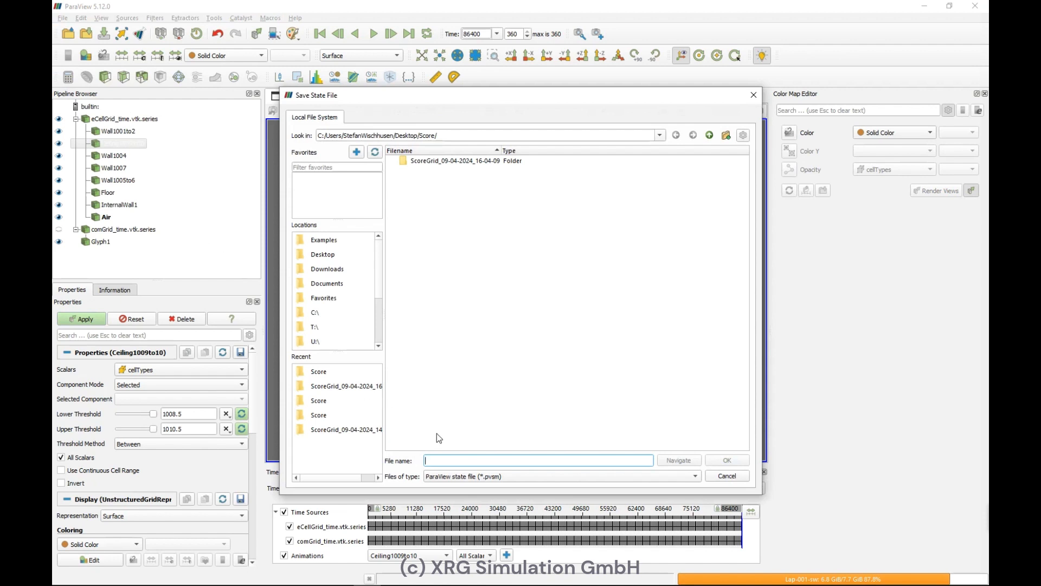
{"action": "left_click", "coordinate": [469, 476]}
{"action": "left_click", "coordinate": [469, 489]}
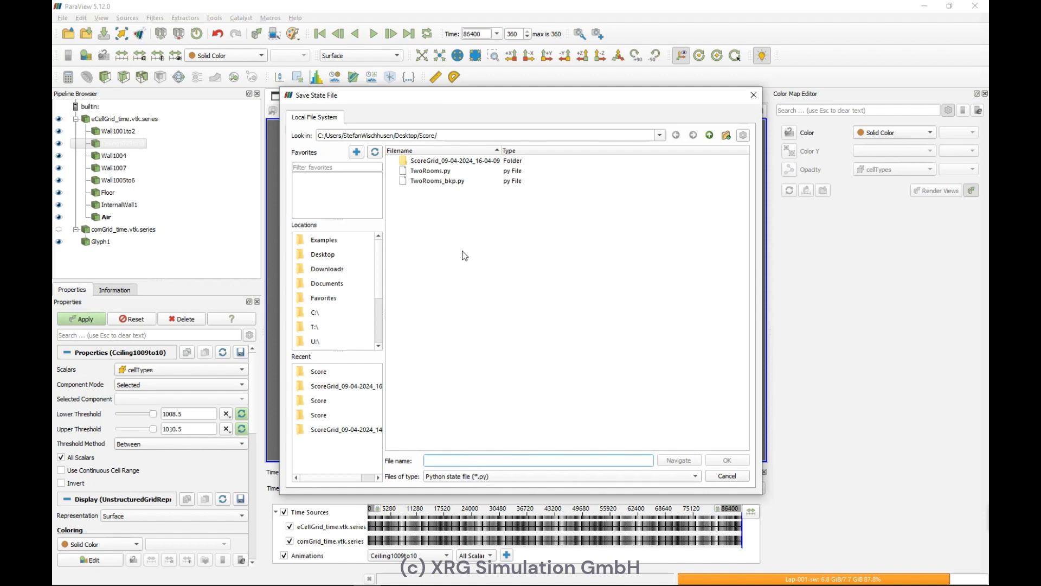
{"action": "left_click", "coordinate": [428, 170]}
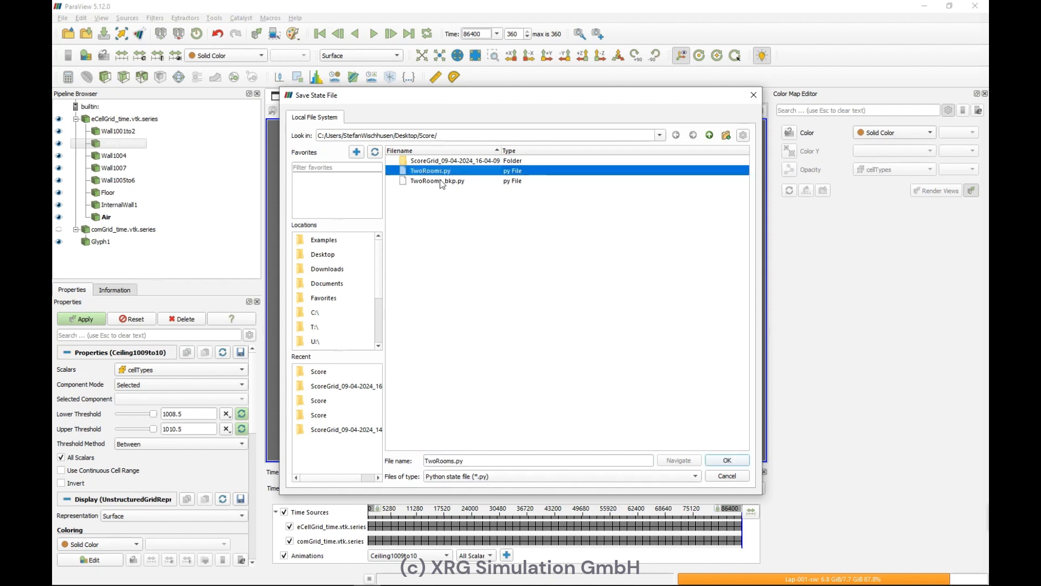
{"action": "left_click", "coordinate": [726, 461]}
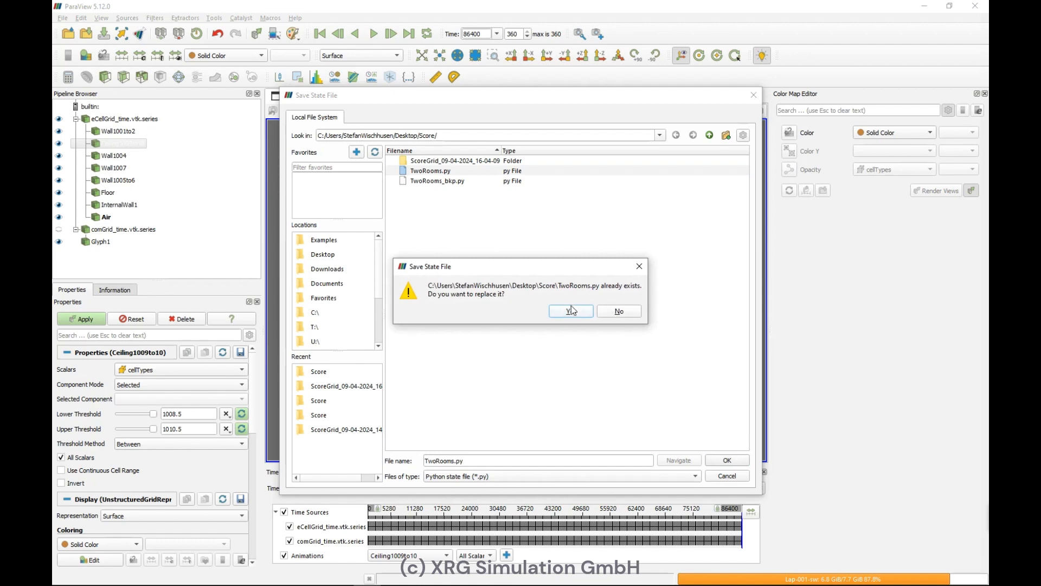
{"action": "left_click", "coordinate": [570, 310]}
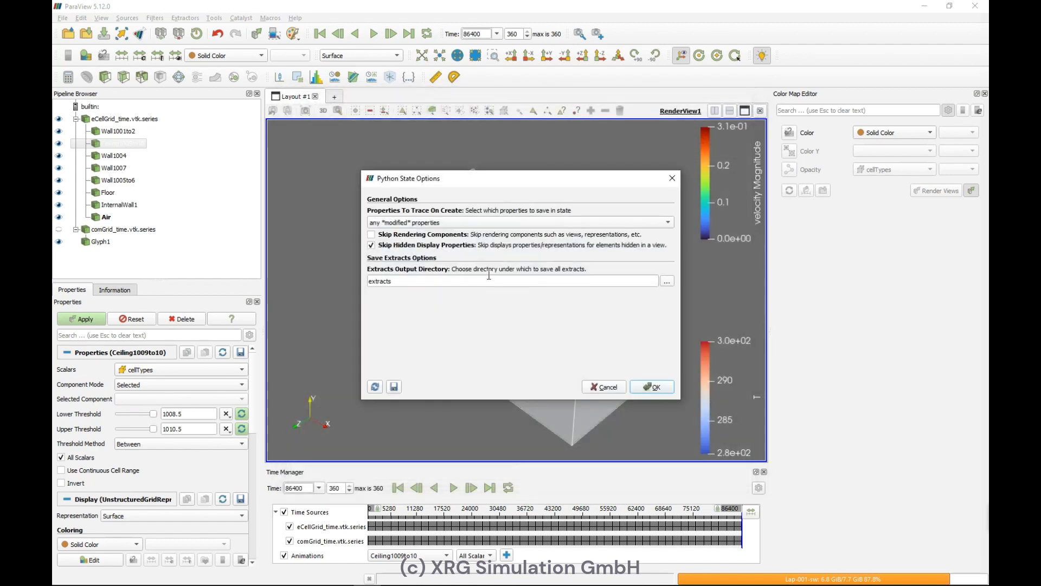
Step: Set the Python state to trace all properties on create and confirm saving
{"action": "left_click", "coordinate": [488, 224]}
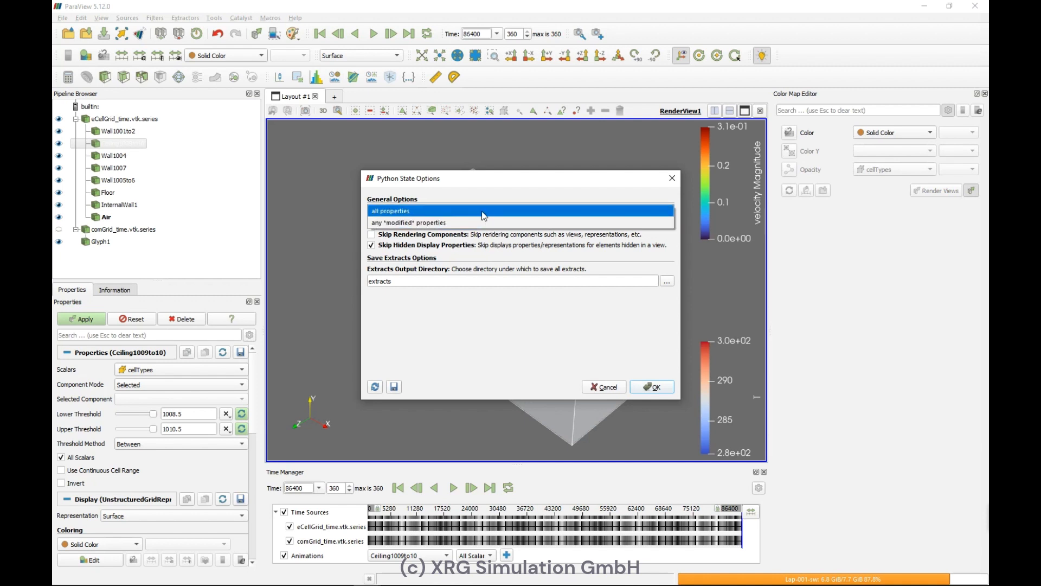
{"action": "left_click", "coordinate": [482, 210]}
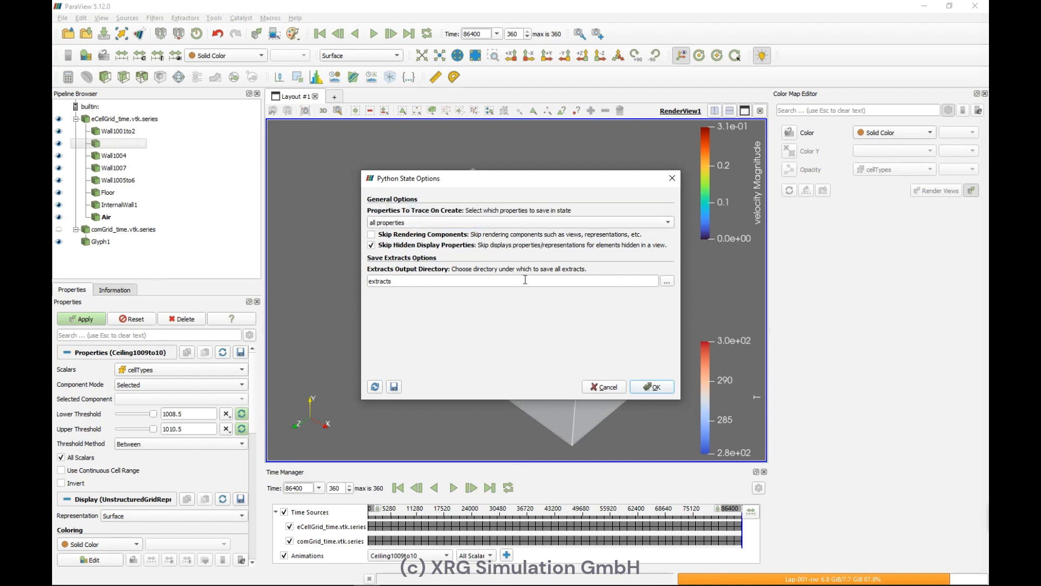
{"action": "left_click", "coordinate": [655, 387]}
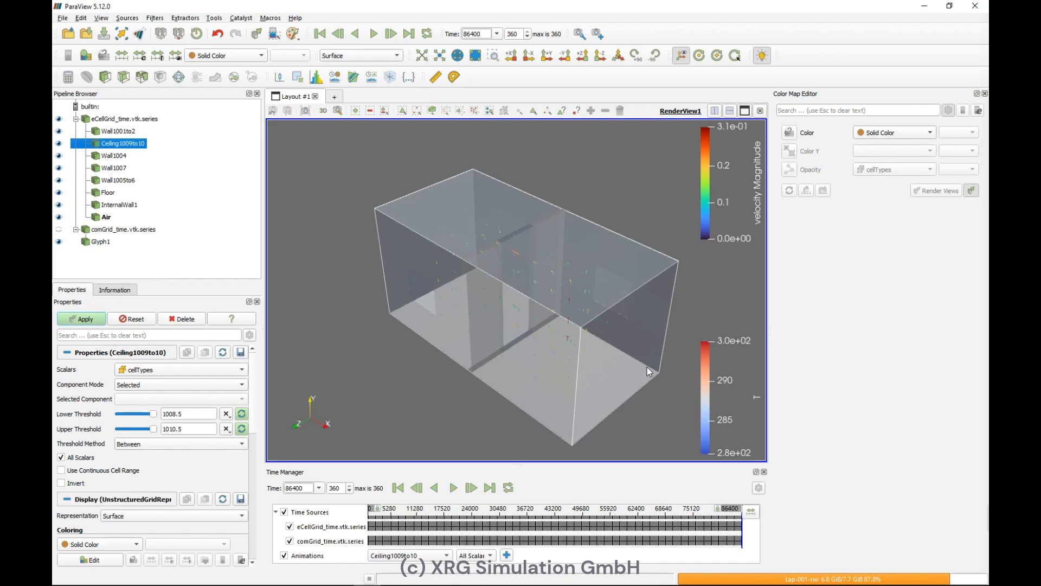
{"action": "left_click", "coordinate": [61, 18]}
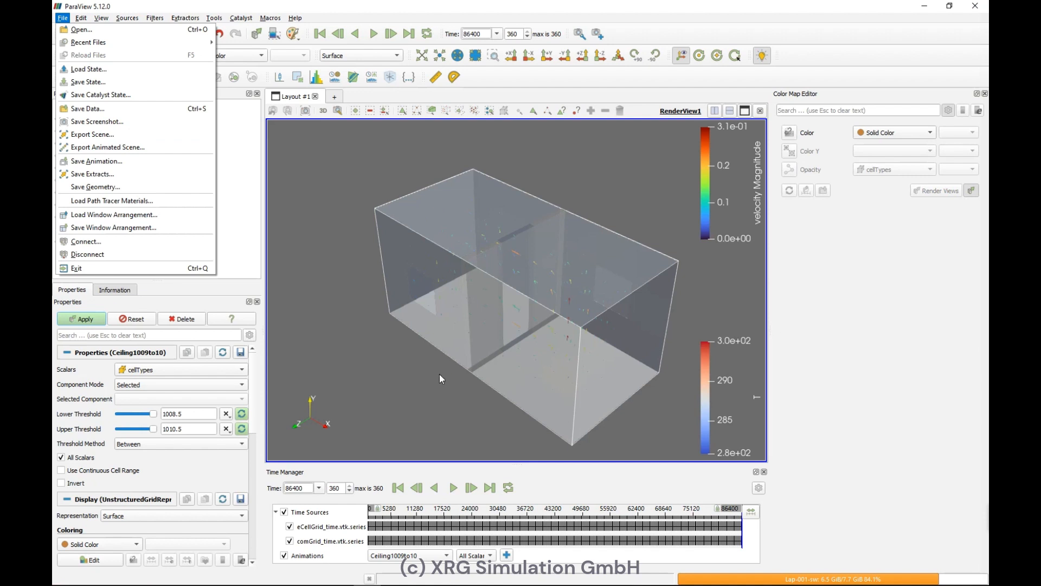
{"action": "left_click", "coordinate": [444, 387]}
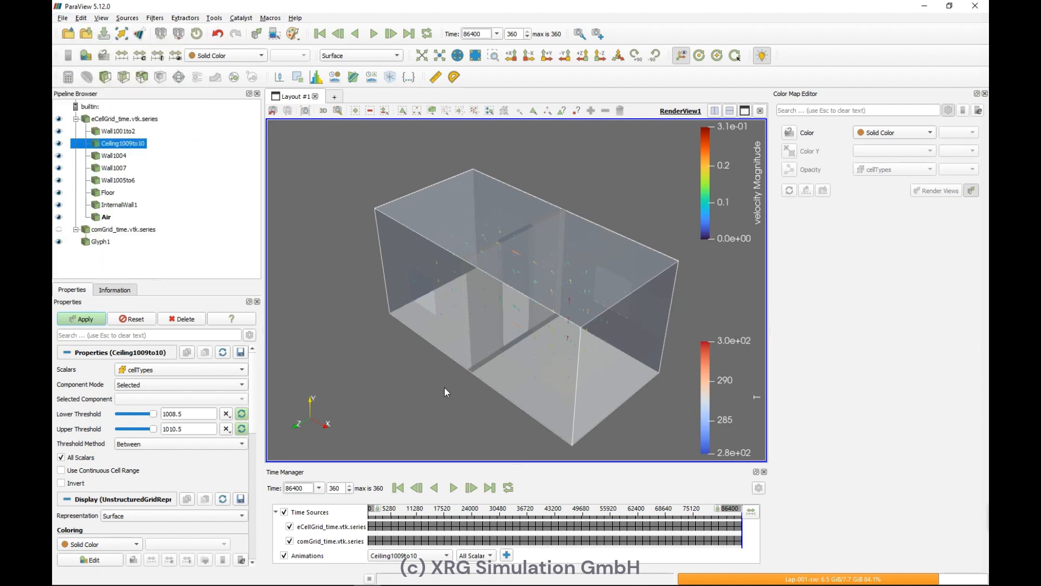